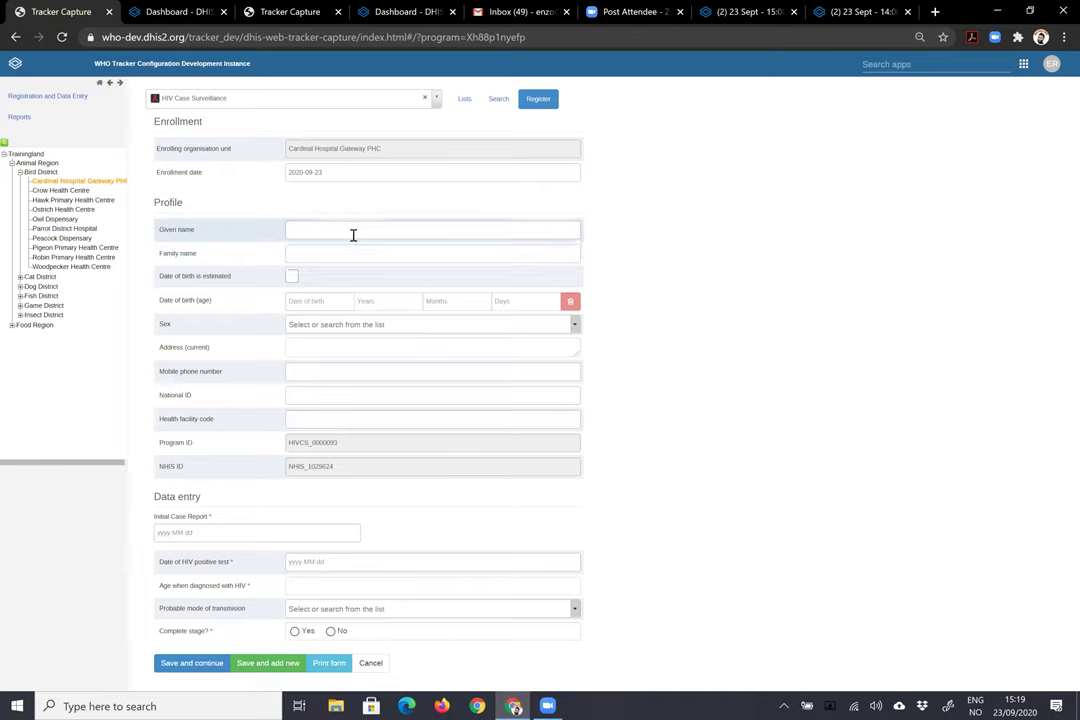
- Enter the patient's given and family names, birth date 1981-09-10 and sex Transgender
key("Tab")
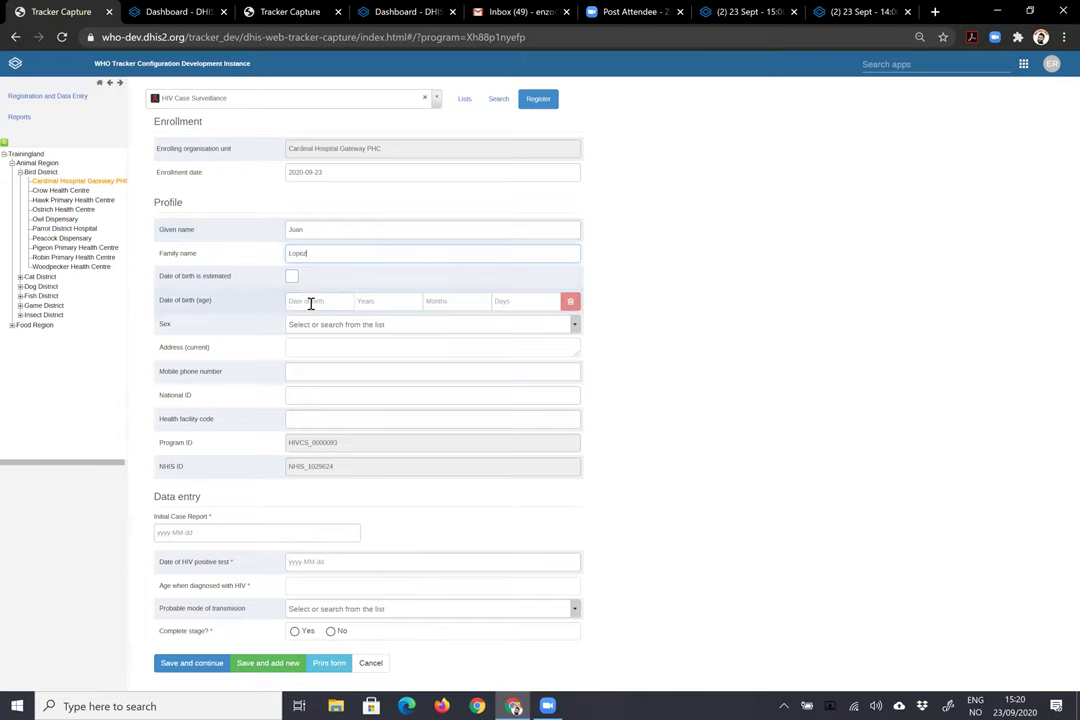
left_click(310, 301)
left_click(363, 334)
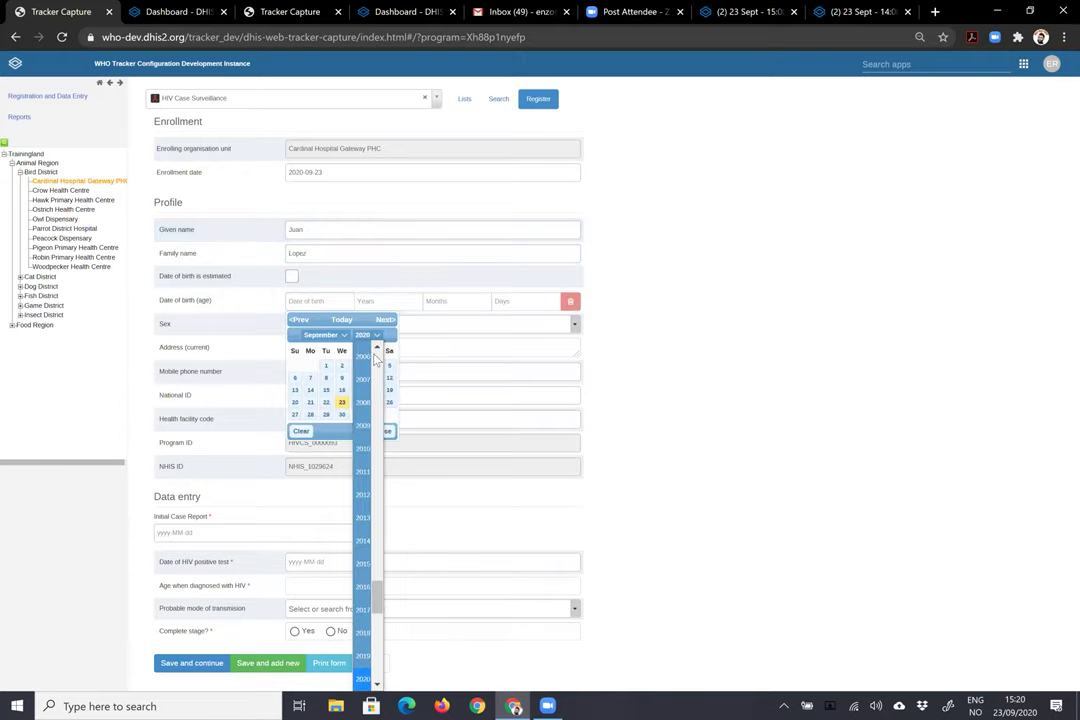
scroll(365, 380, "up", 1)
left_click(360, 376)
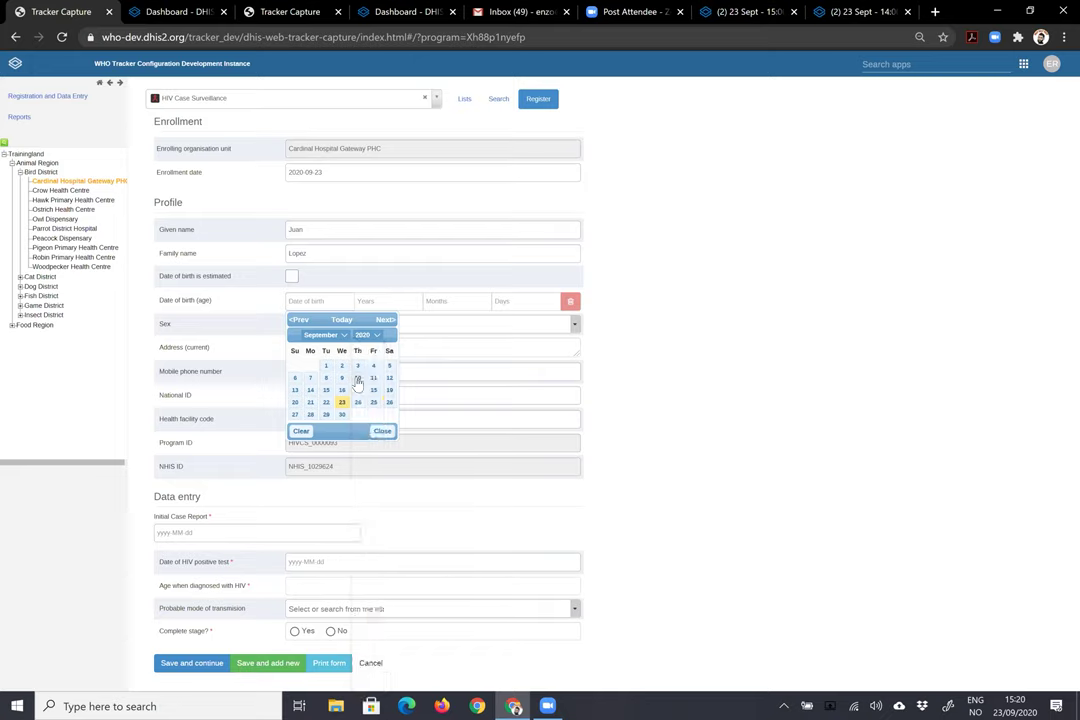
left_click(357, 377)
left_click(345, 326)
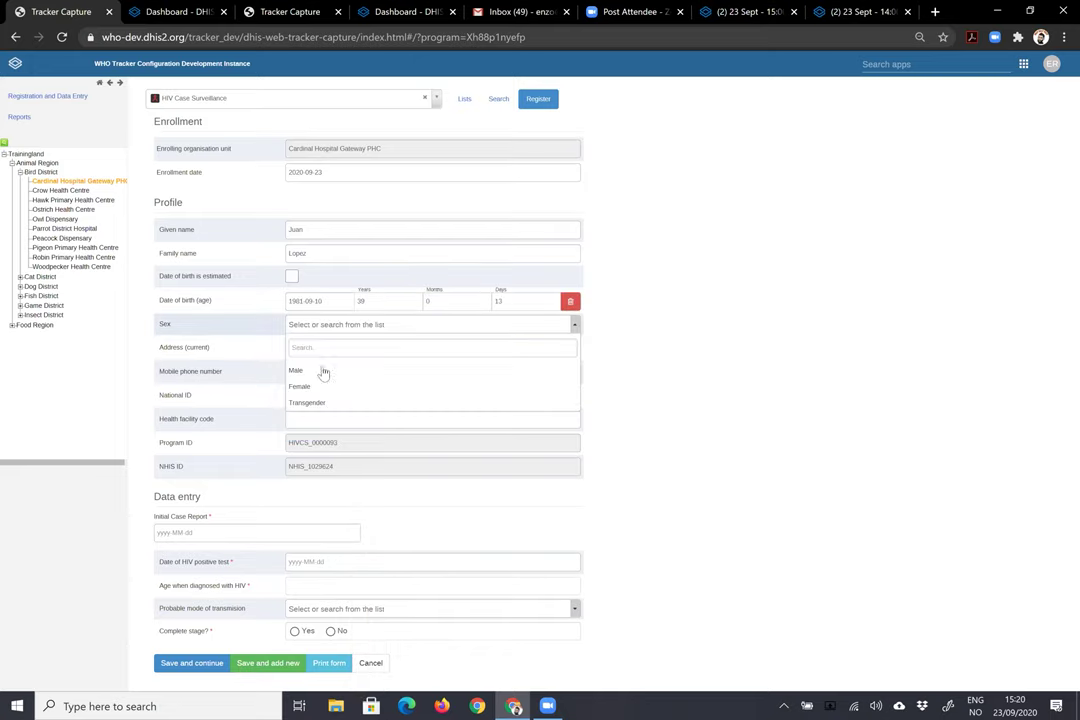
left_click(310, 403)
- Fill in the current address, health facility code, national ID, mobile number and case report date 2020-09-23
left_click(328, 346)
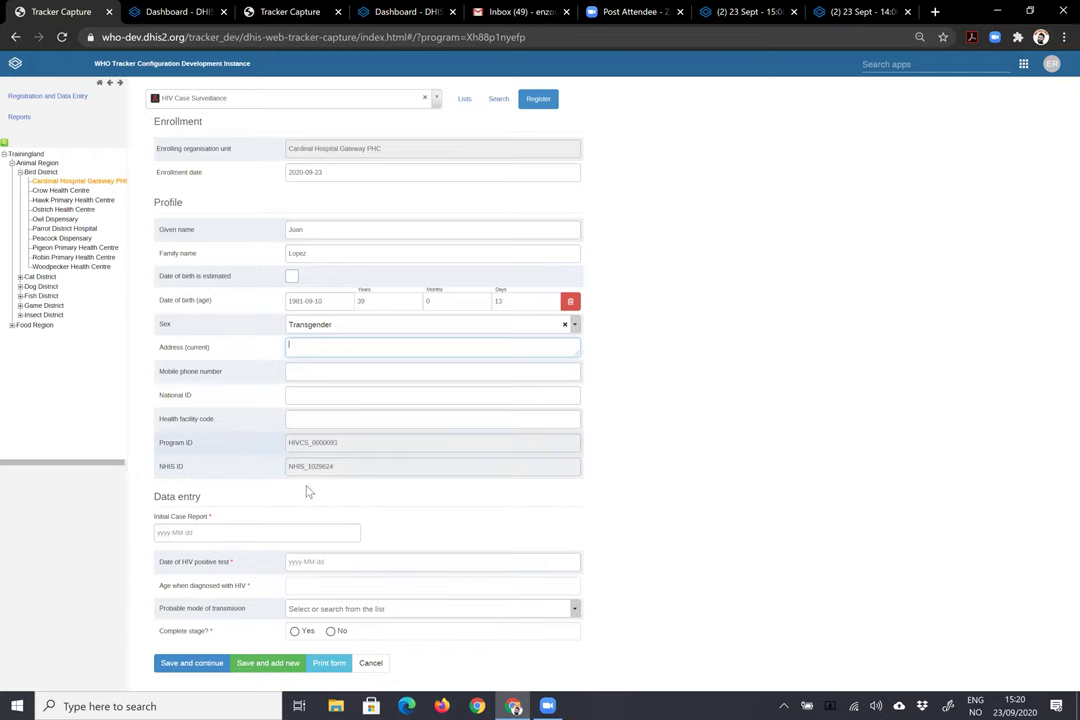
left_click(334, 420)
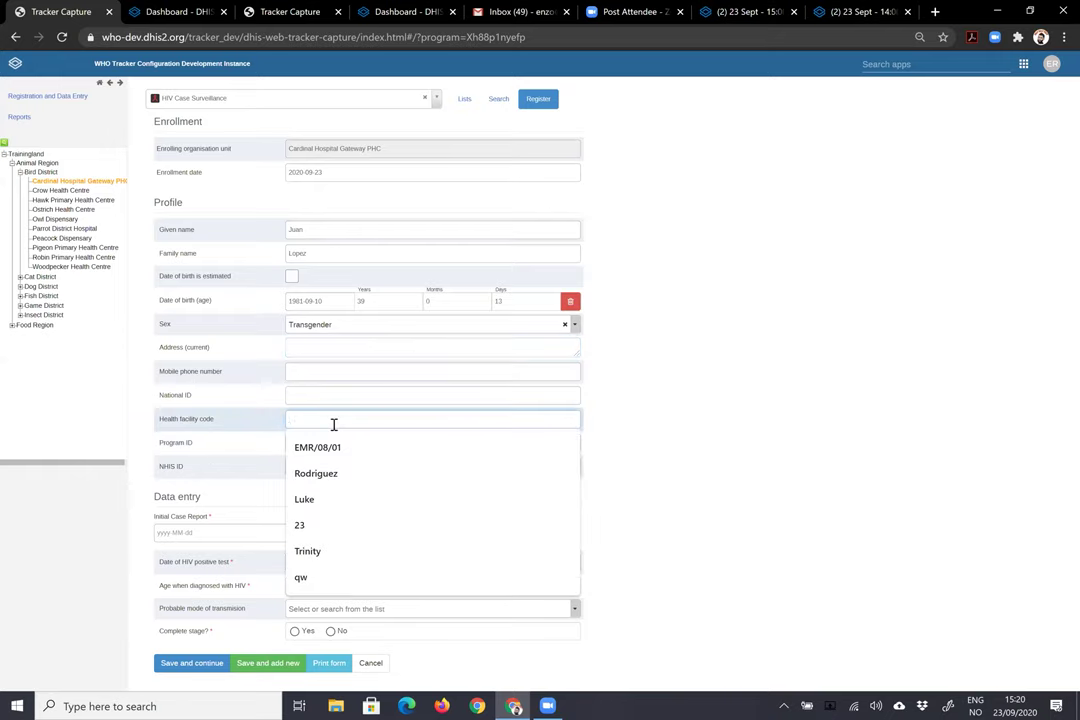
type("4")
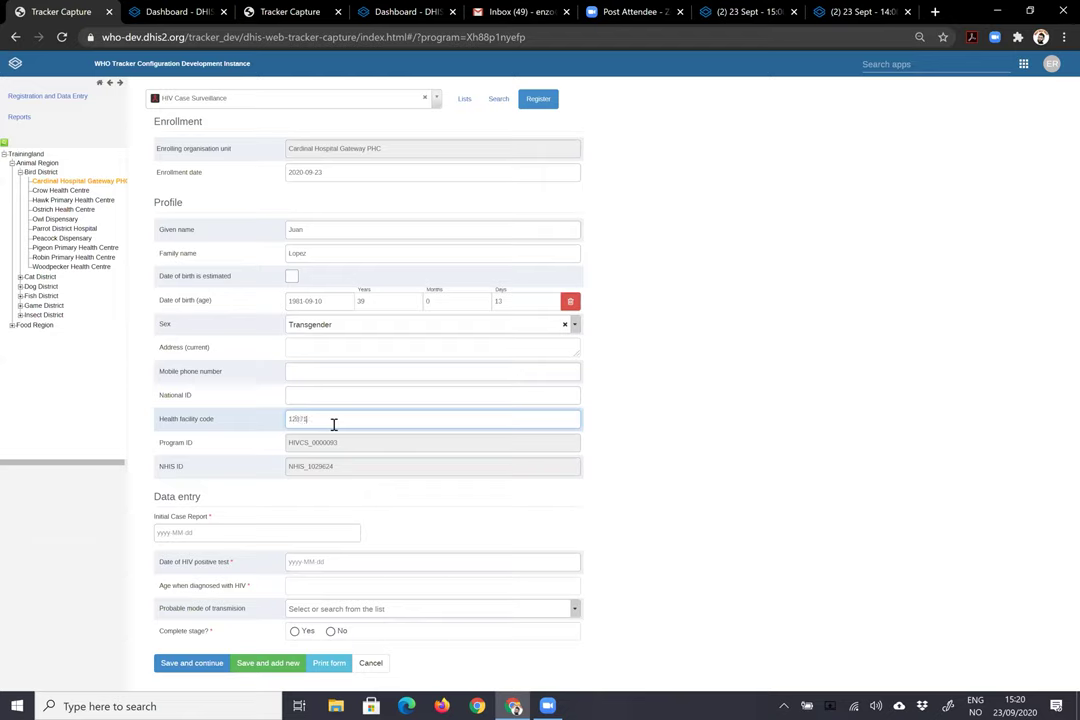
type("287189")
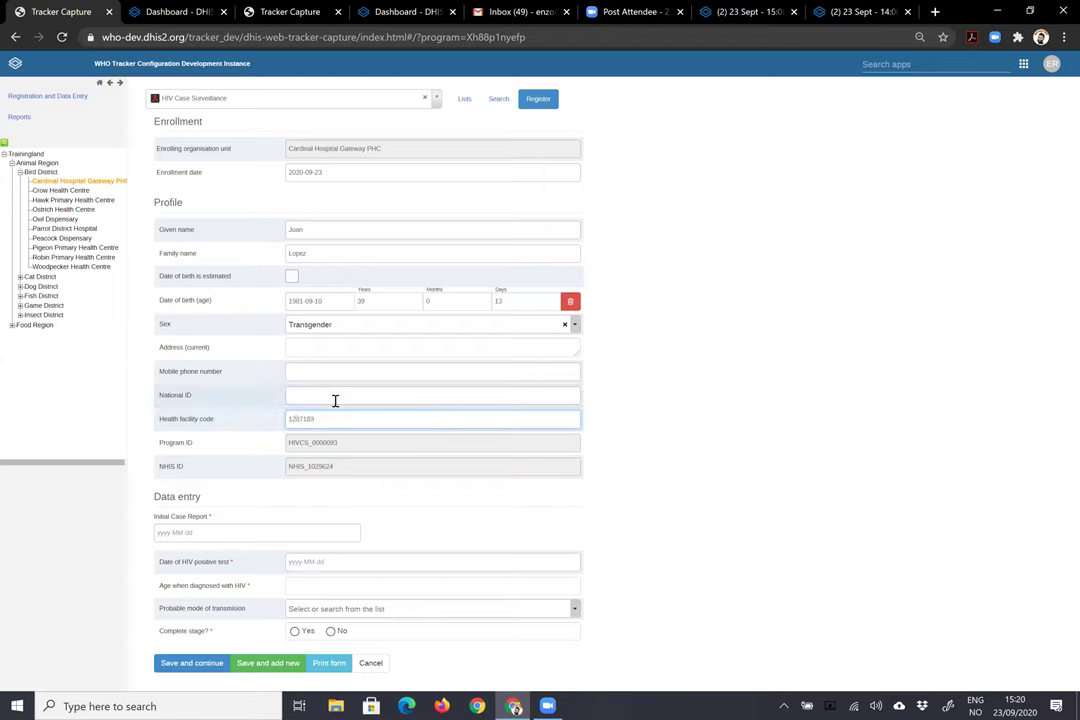
left_click(335, 398)
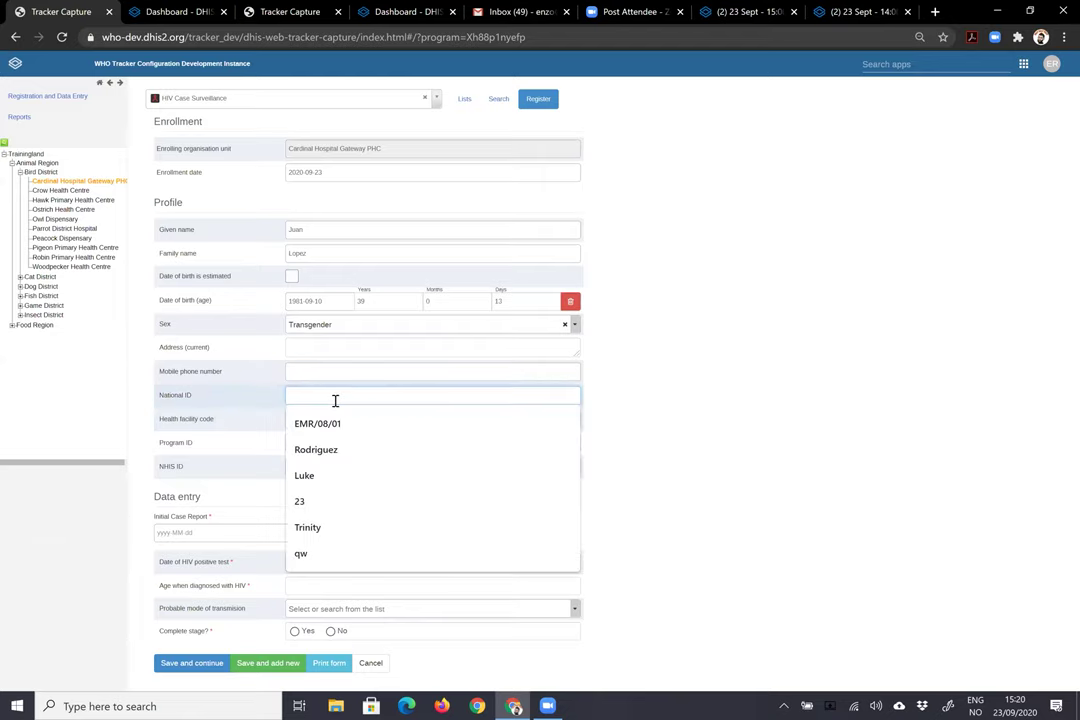
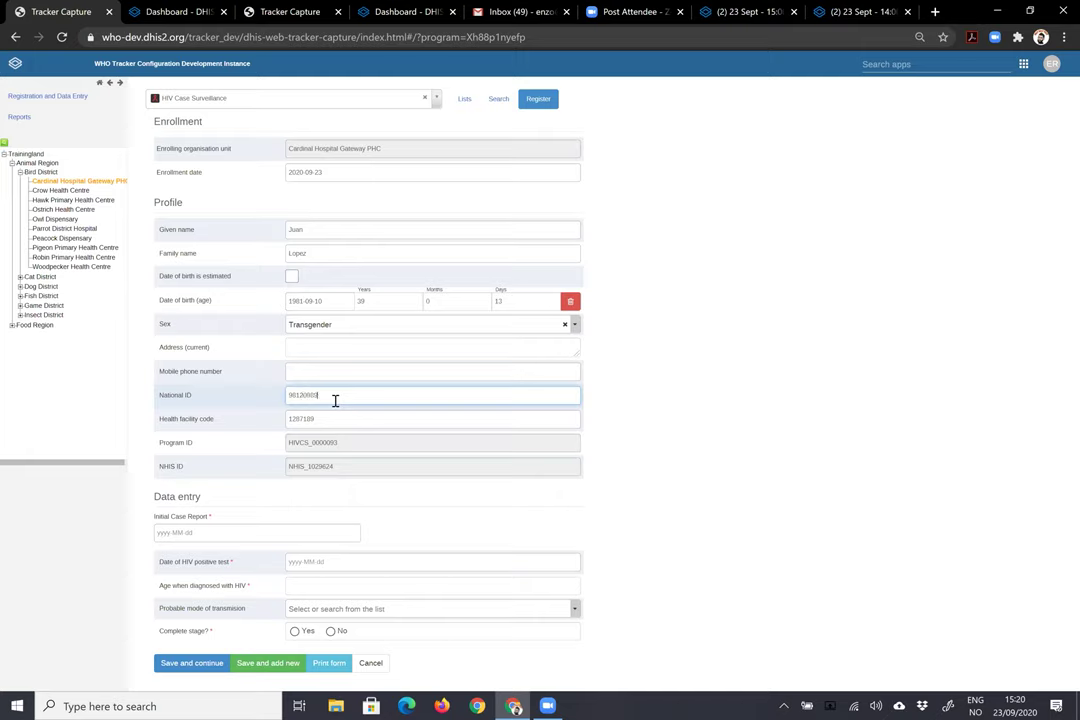
left_click(323, 371)
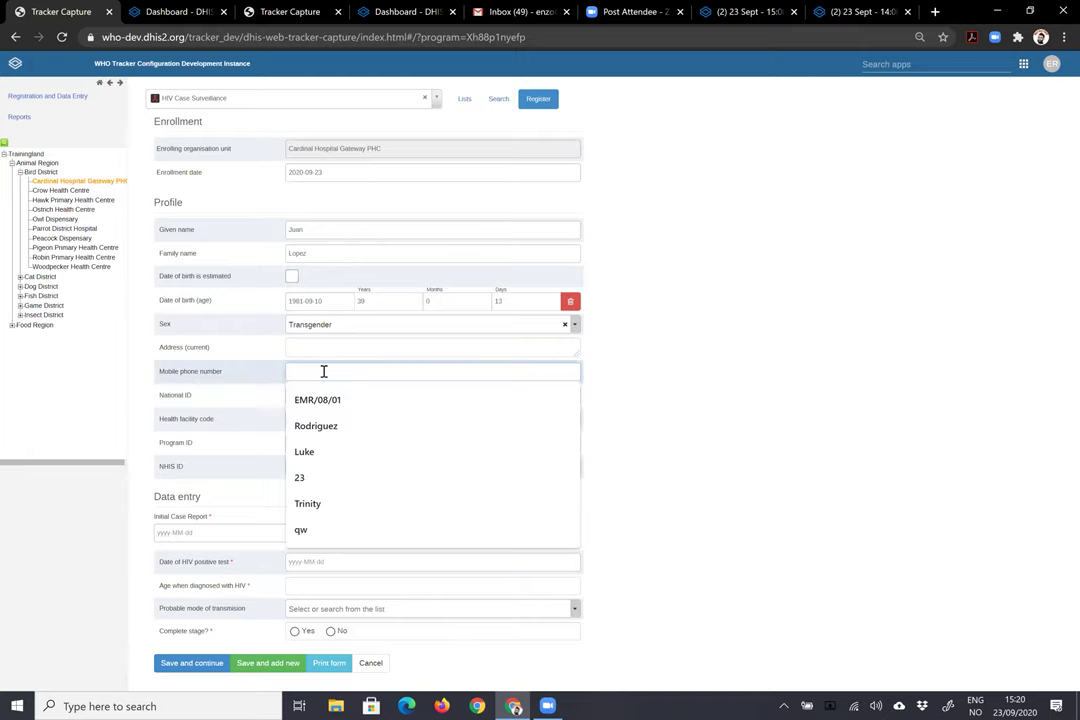
left_click(324, 352)
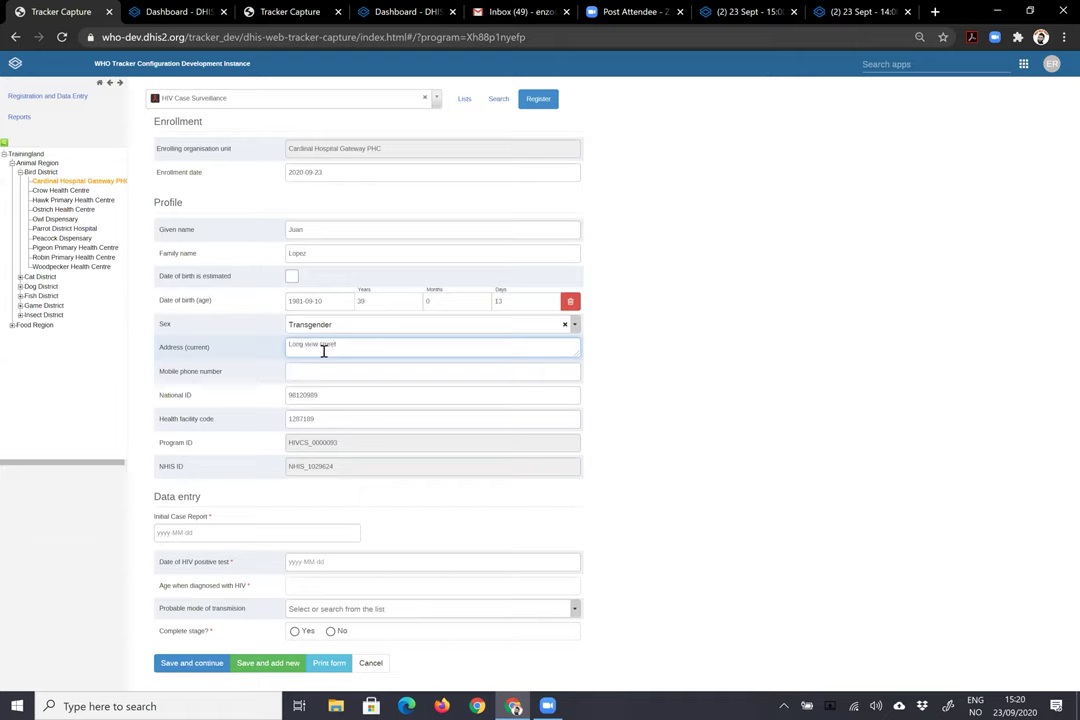
left_click(389, 374)
type("123123")
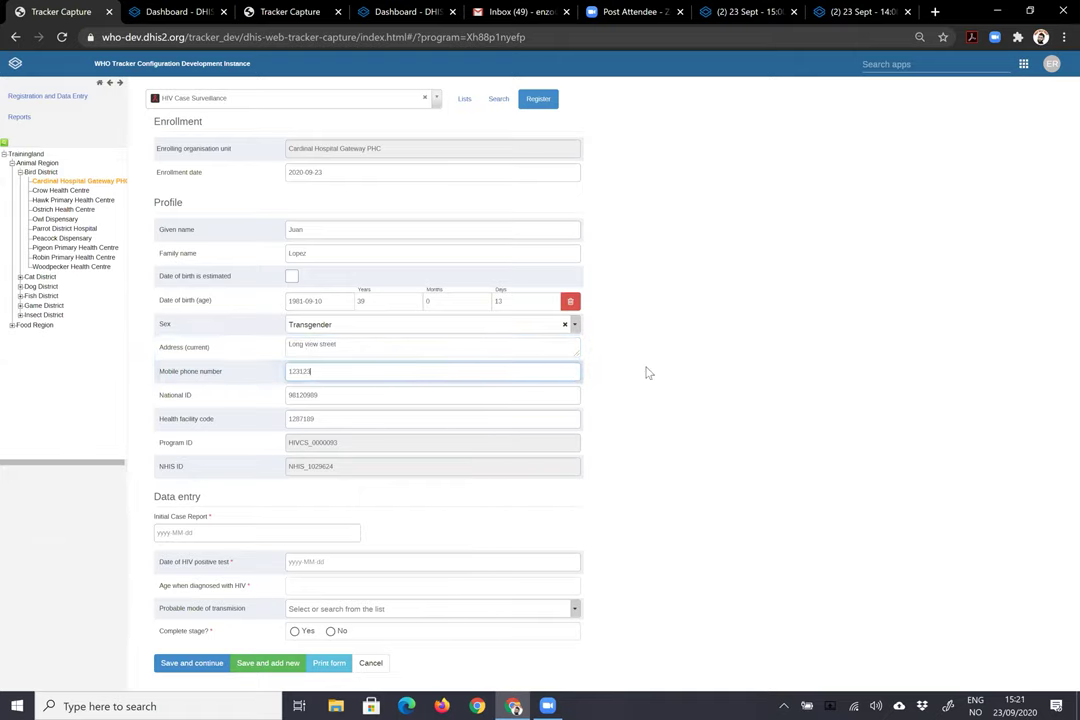
left_click(221, 530)
left_click(212, 634)
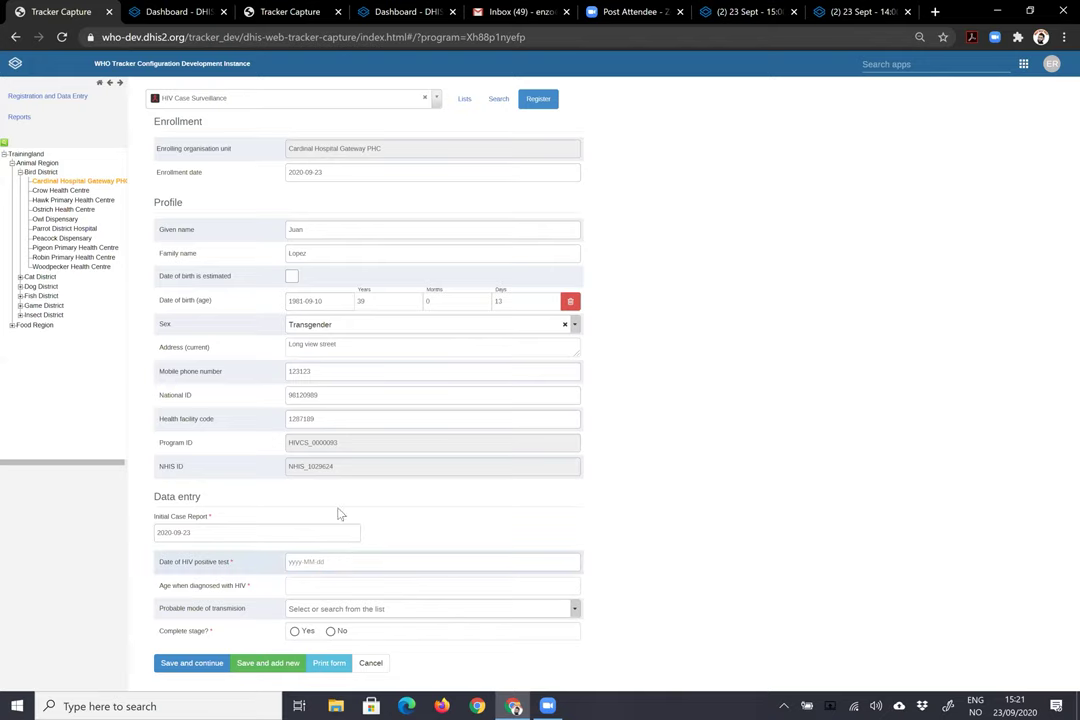
- Record HIV positive test date 2020-09-18 and Heterosexual sex transmission, mark the stage complete, and save
left_click(340, 561)
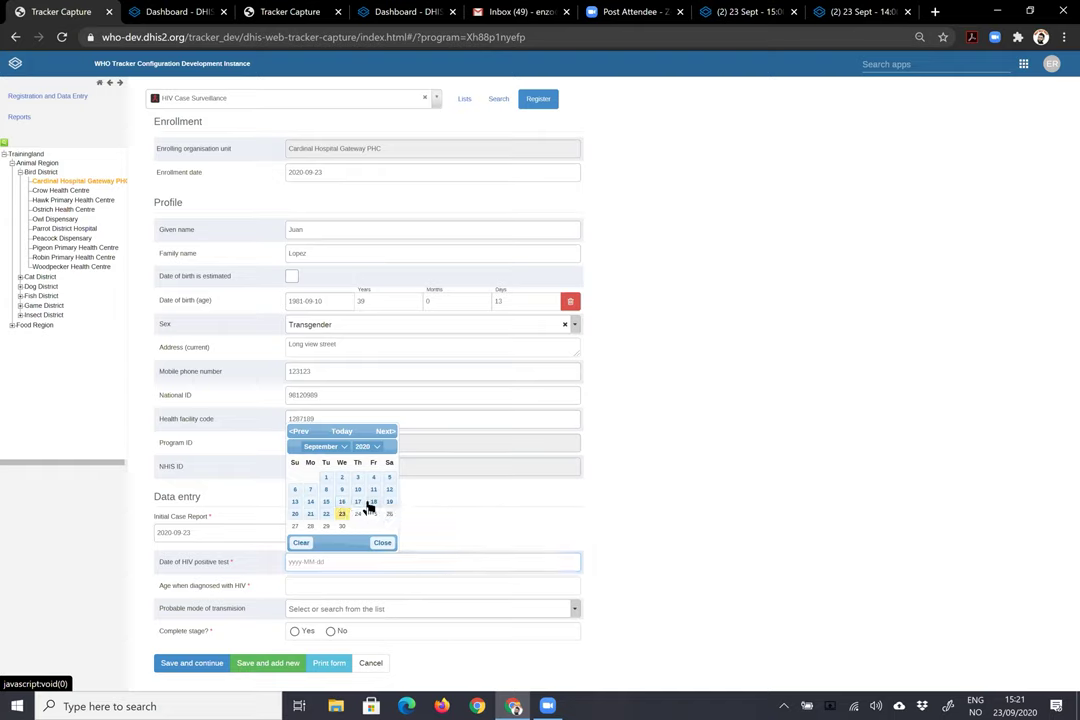
left_click(371, 505)
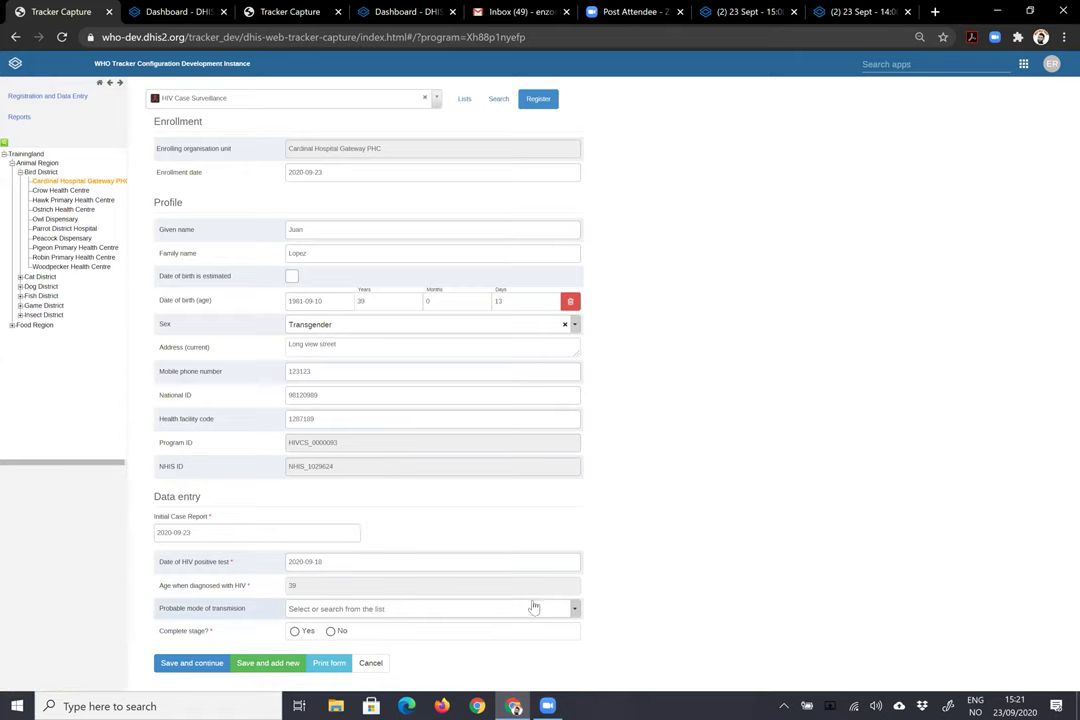
left_click(573, 610)
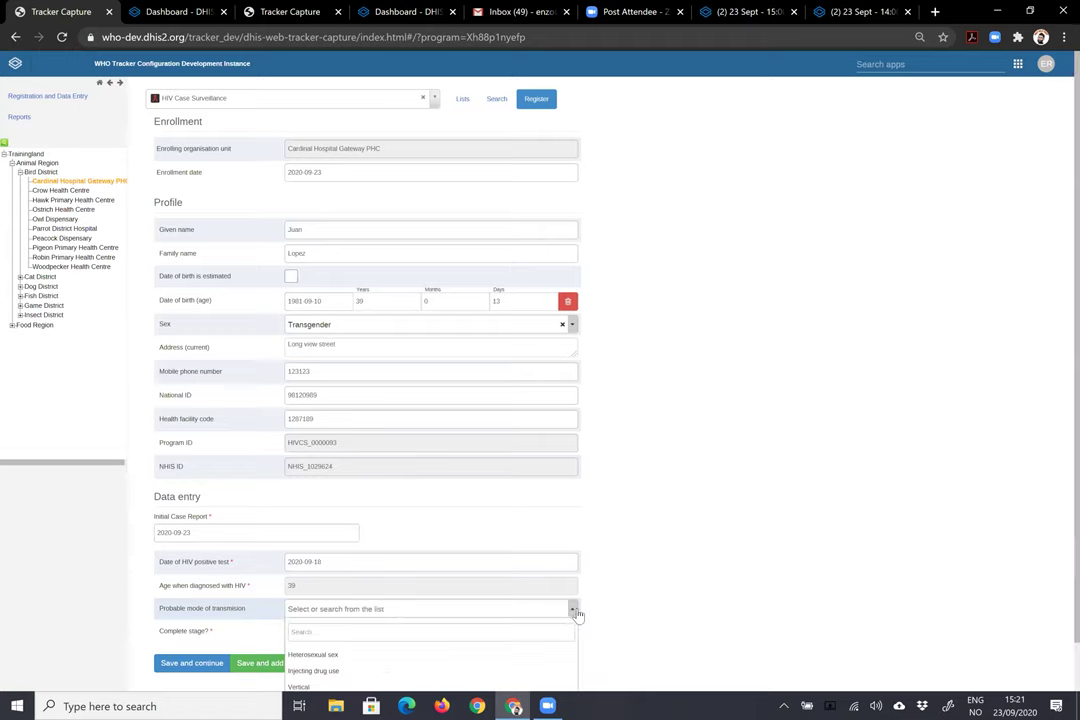
left_click(381, 654)
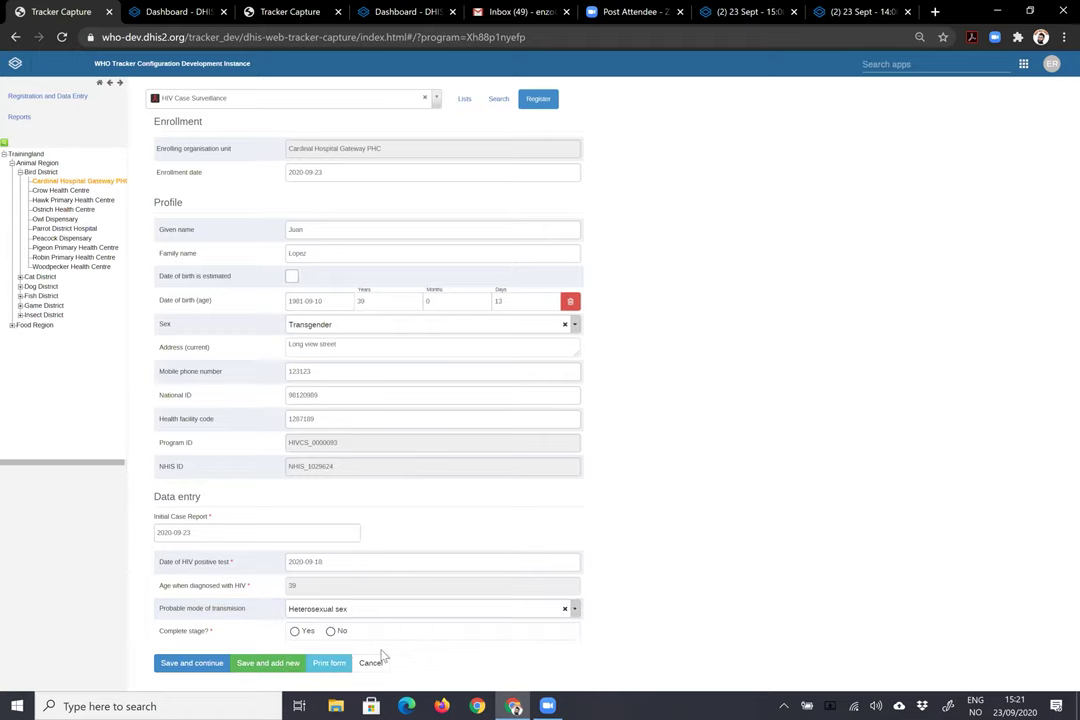
left_click(294, 631)
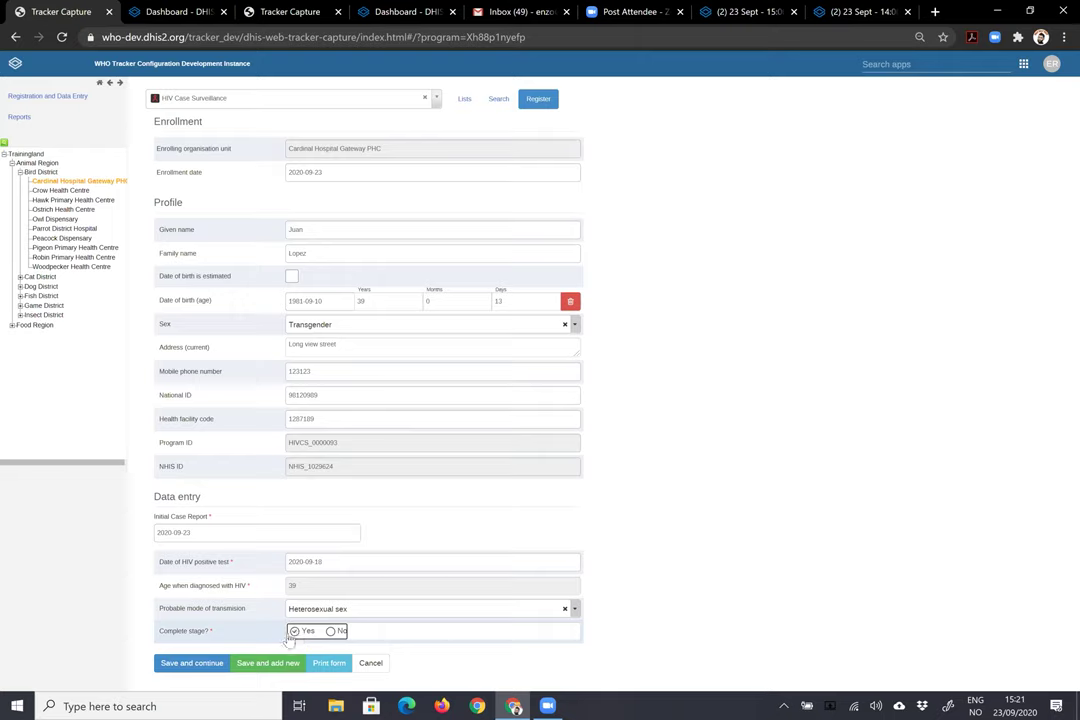
left_click(200, 666)
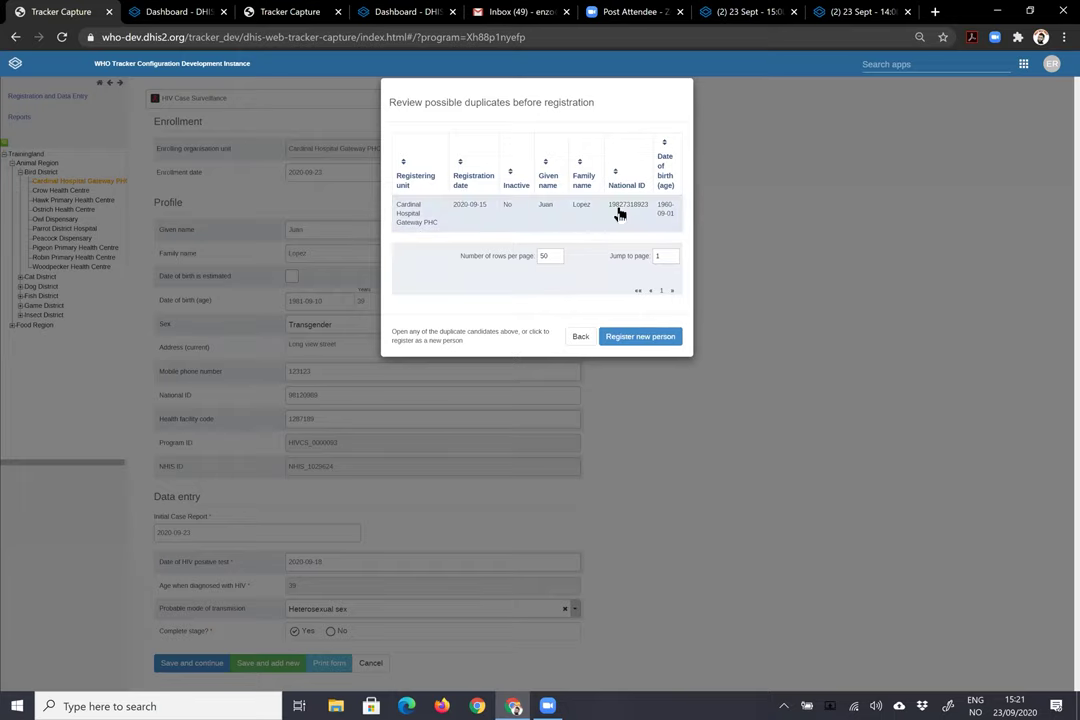
- Choose Register new person in the duplicates review, then open the Visit stage in Tabular Data Entry
left_click(662, 341)
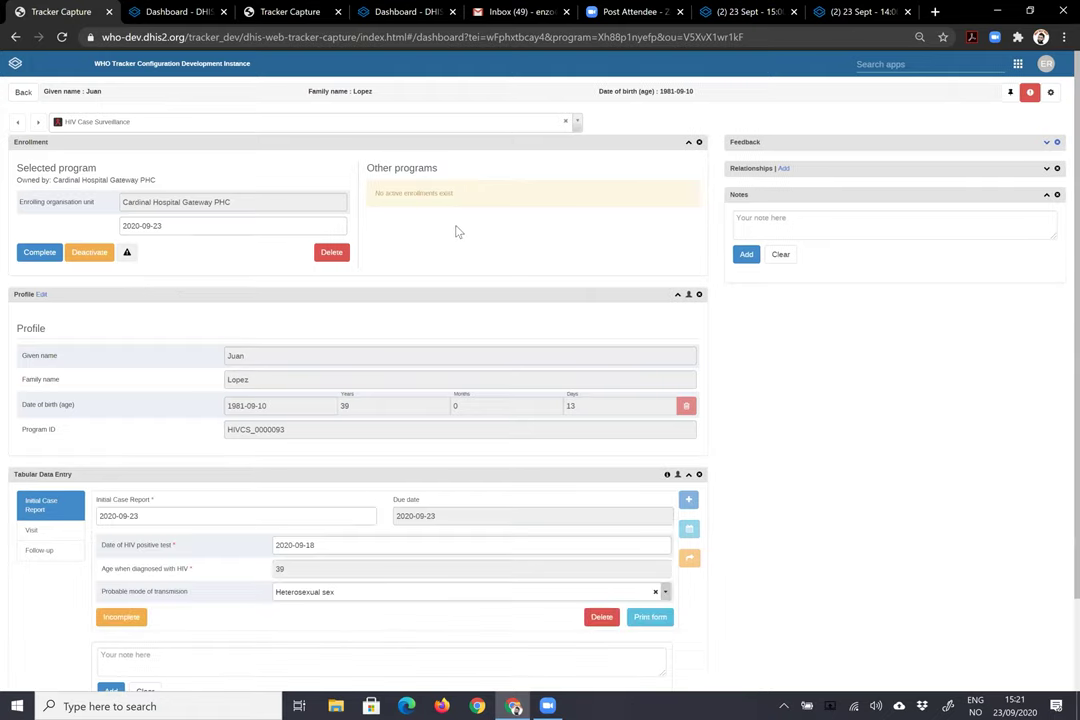
scroll(453, 230, "down", 2)
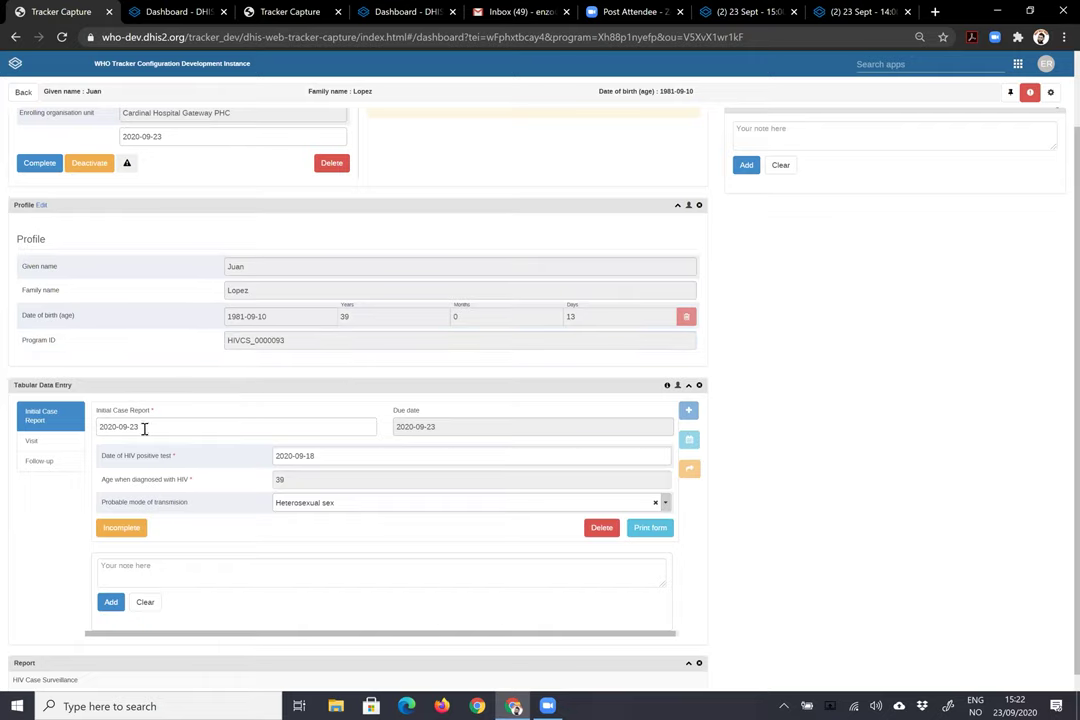
scroll(145, 371, "down", 1)
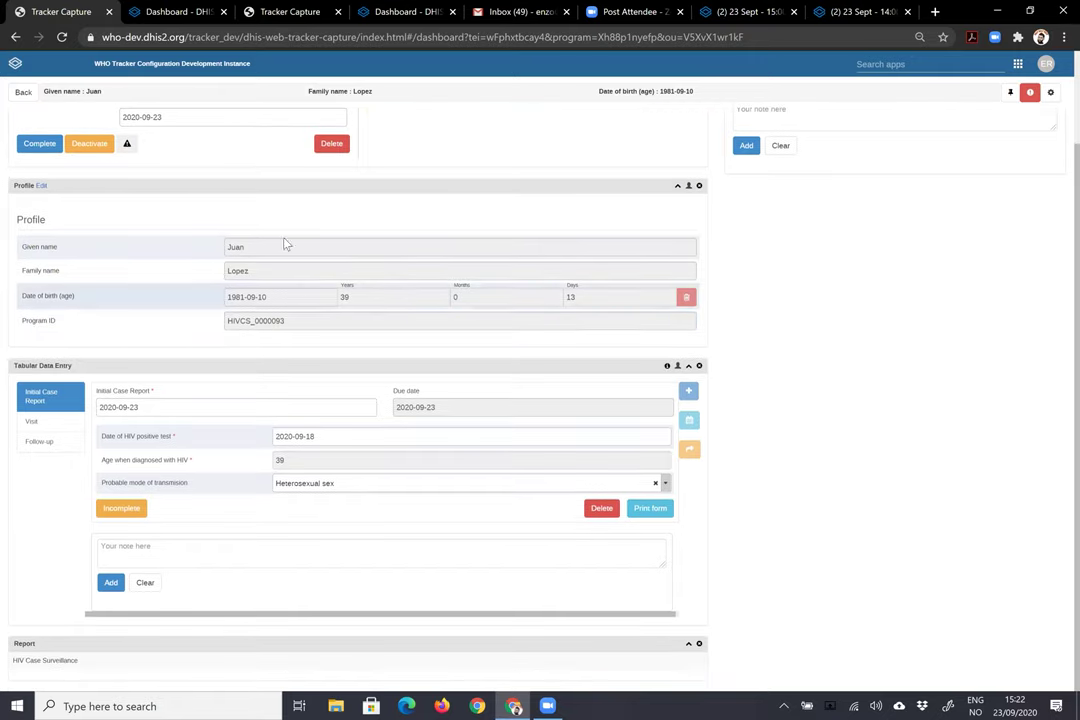
left_click(55, 424)
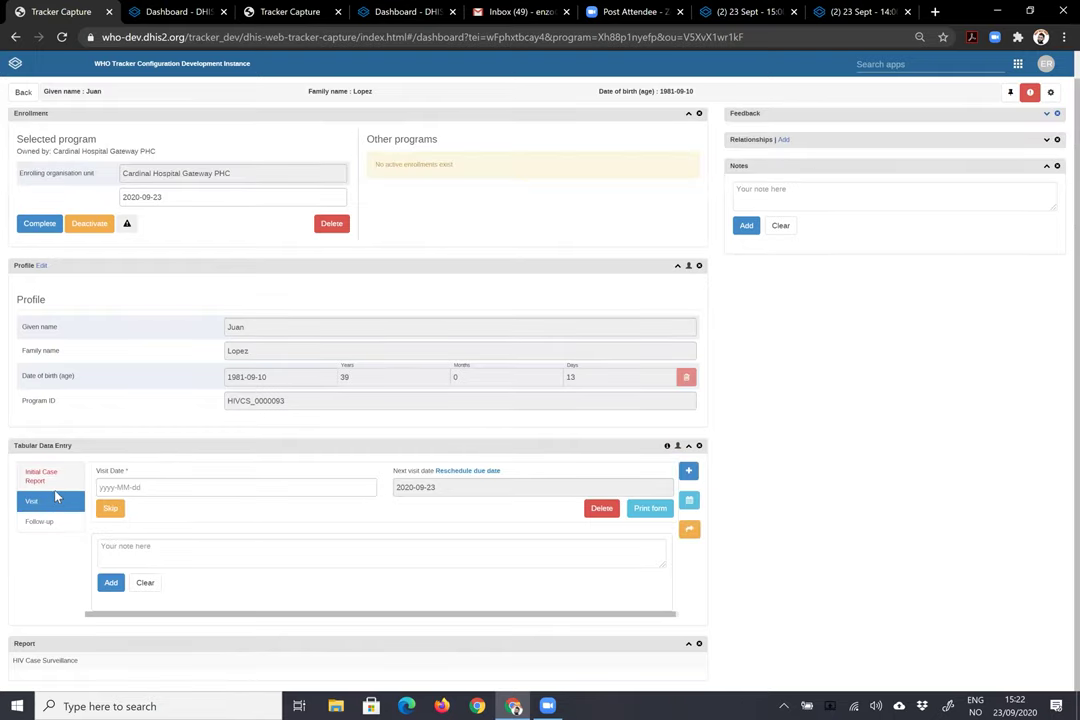
left_click(41, 476)
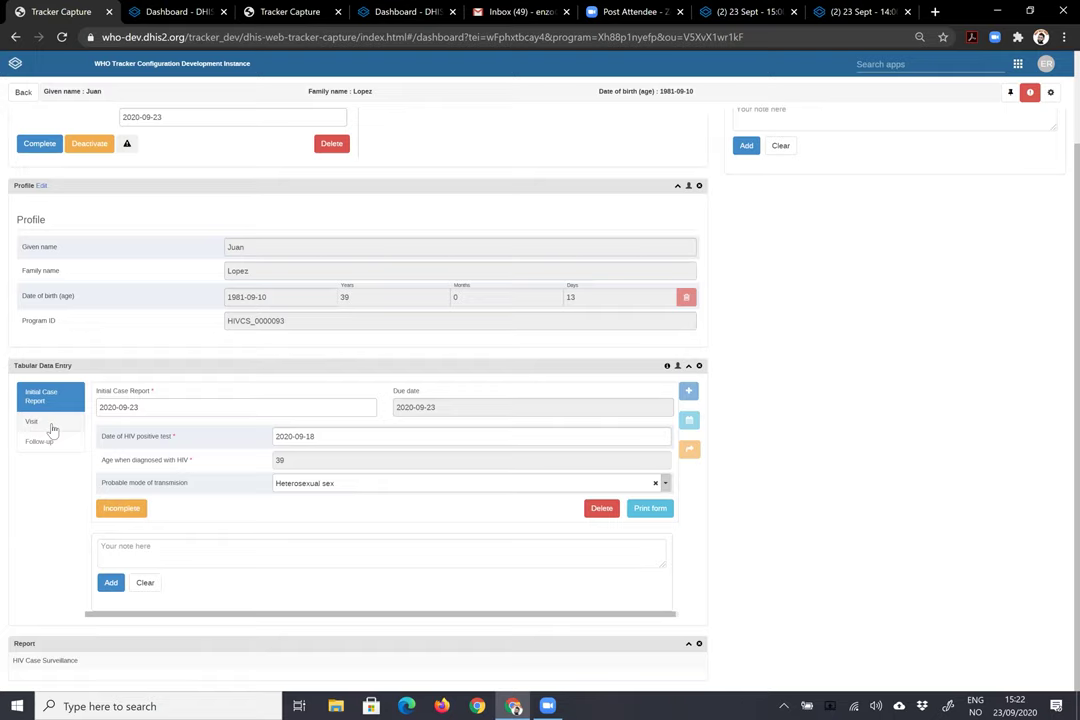
left_click(53, 428)
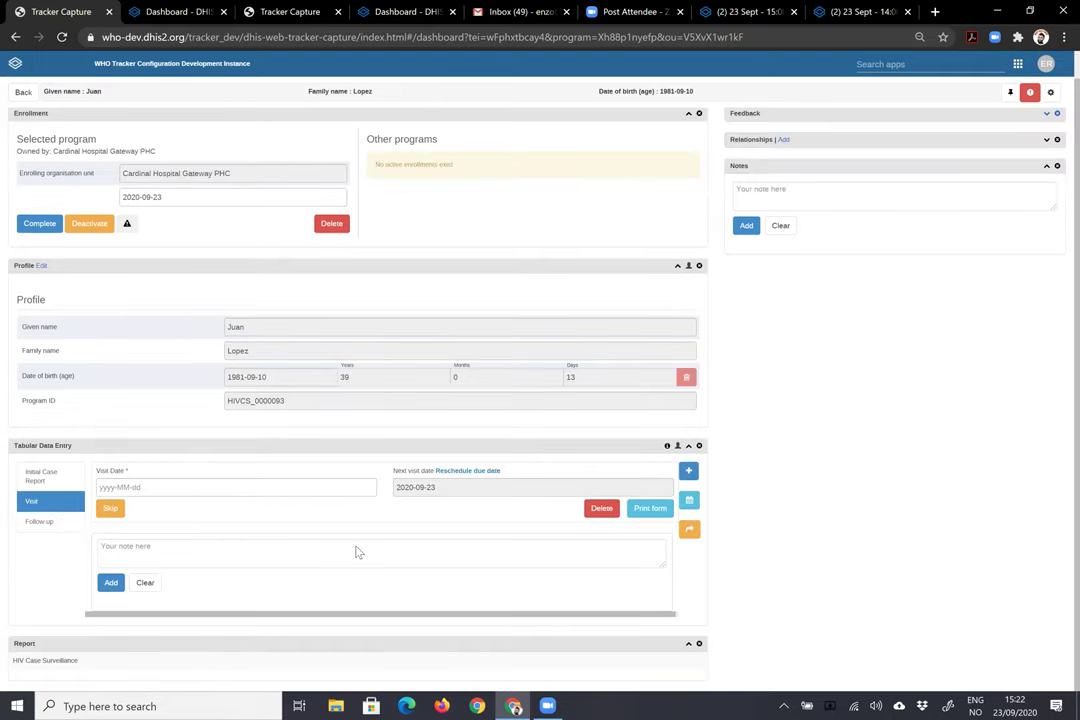
- Set the visit date to 2020-09-23 and record treatment started with initiation date 2020-09-23
left_click(341, 488)
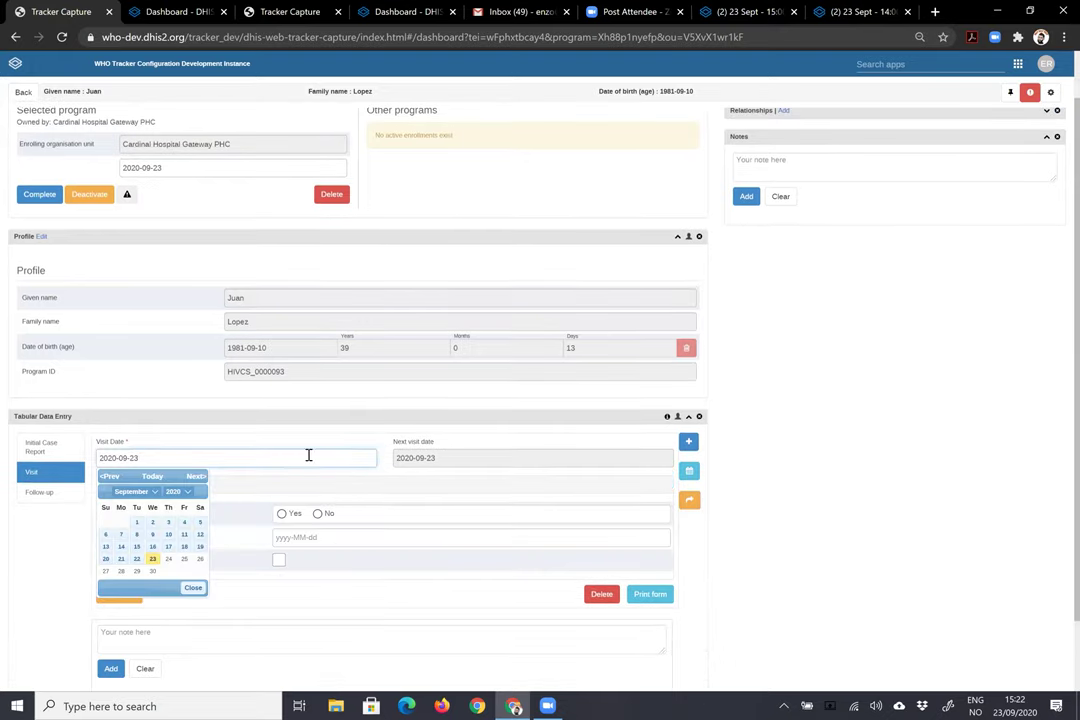
left_click(153, 560)
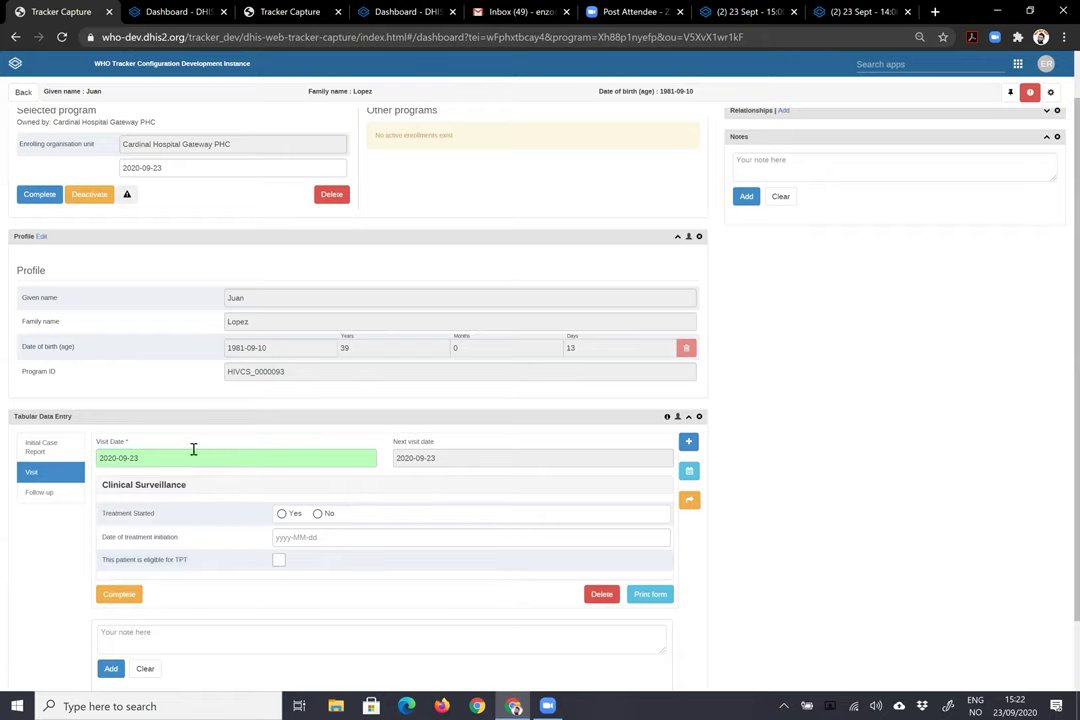
left_click(281, 514)
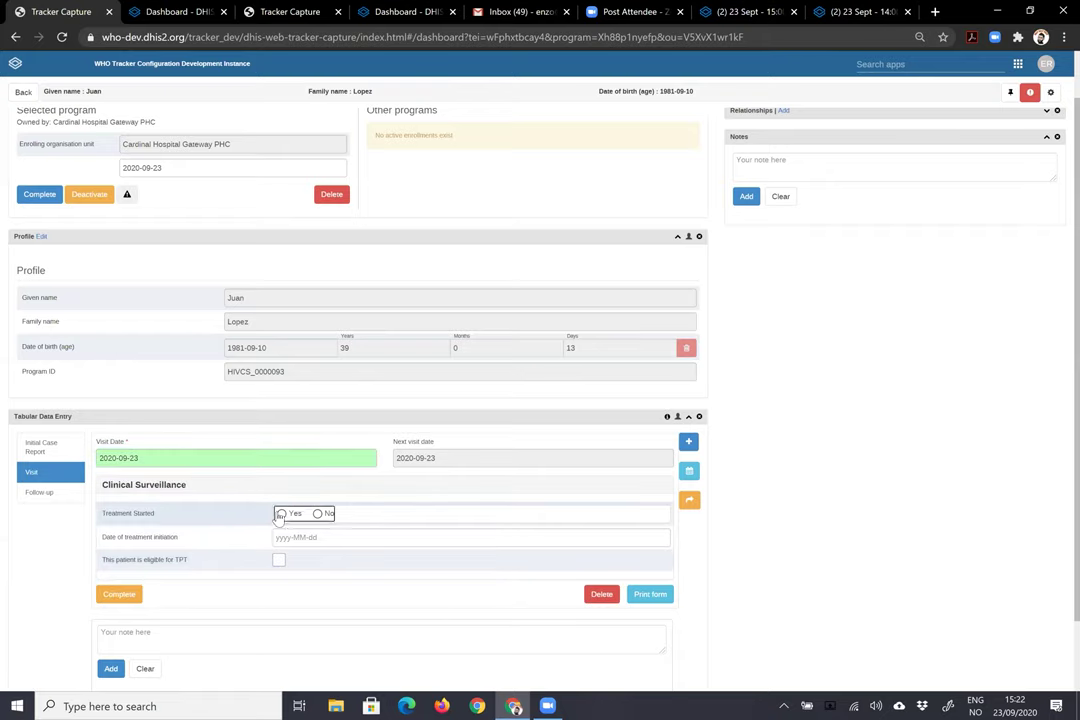
left_click(338, 540)
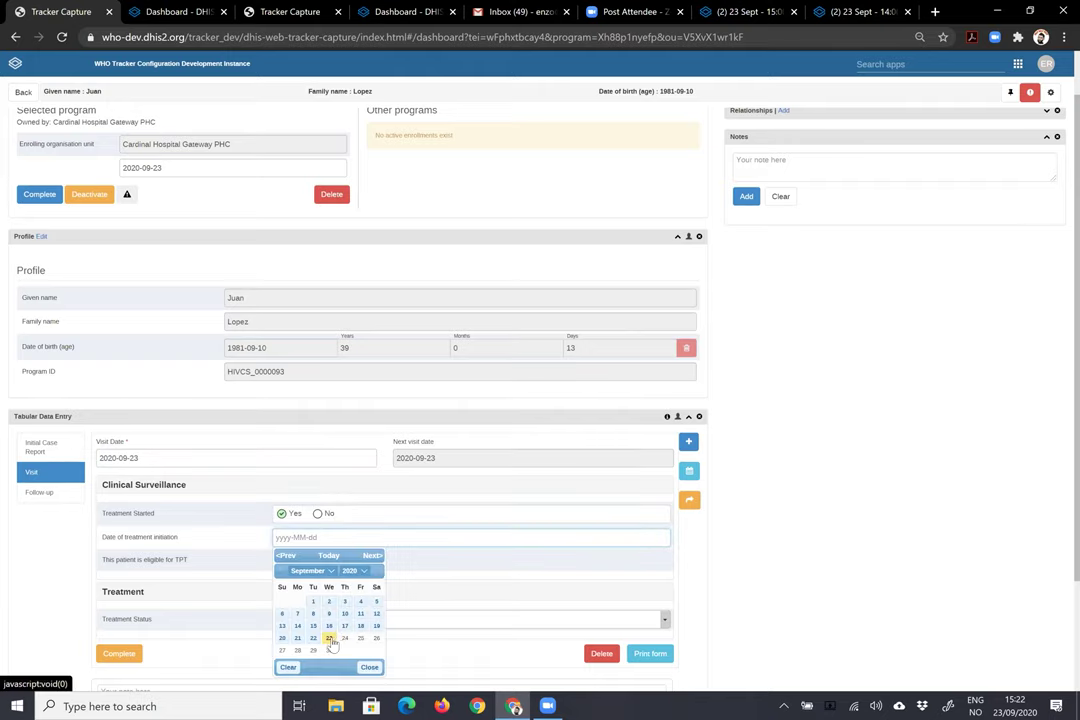
left_click(346, 592)
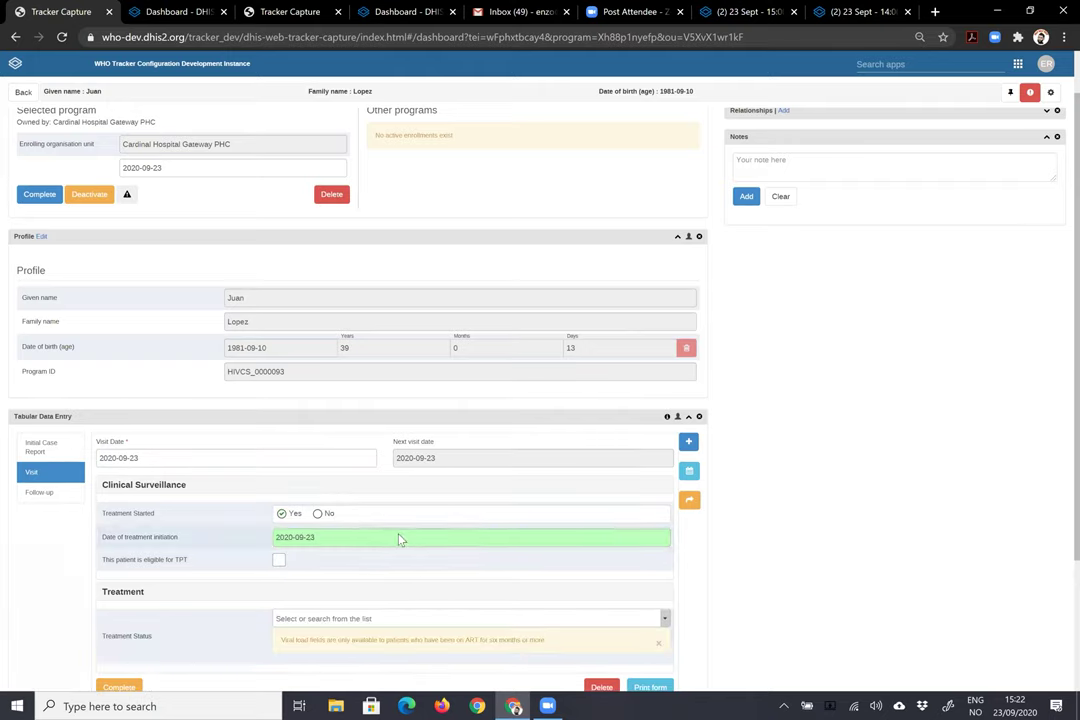
scroll(398, 540, "down", 3)
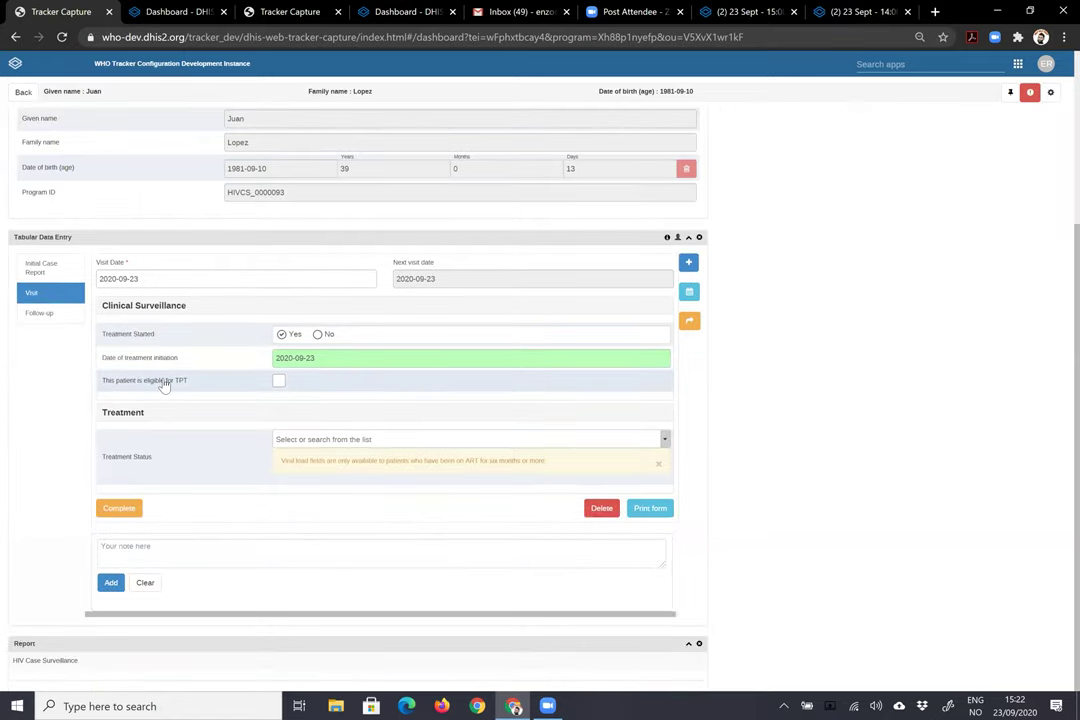
- Mark the patient TPT-eligible with eligibility and start dates 2020-09-23 and the 4R regimen
left_click(279, 382)
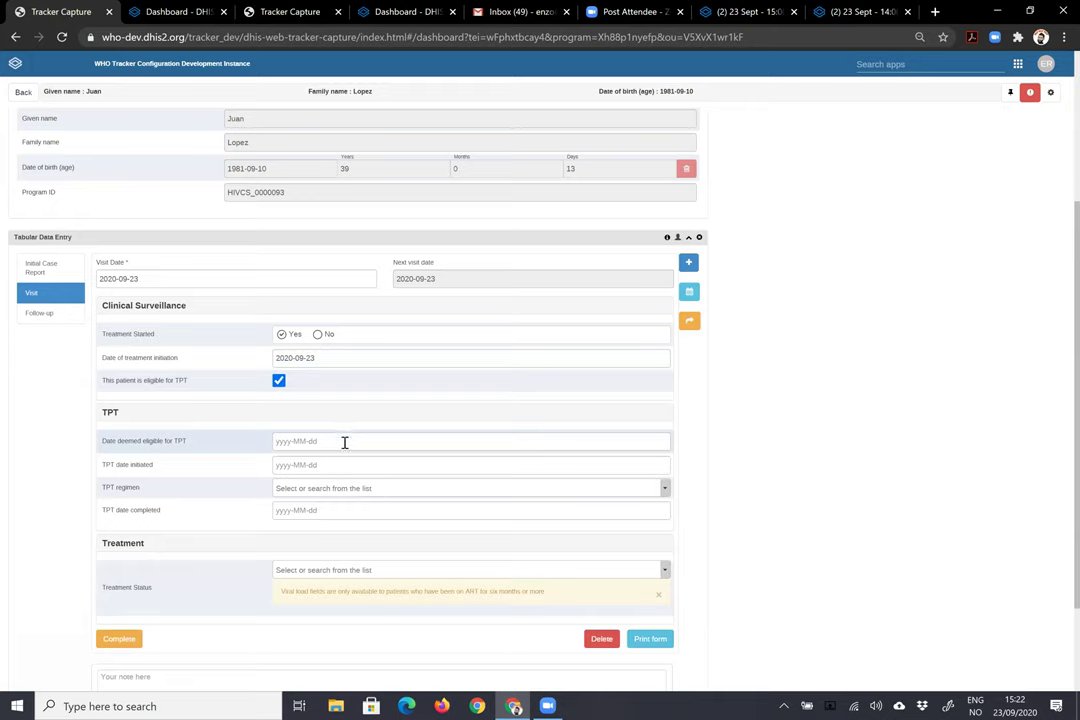
left_click(344, 442)
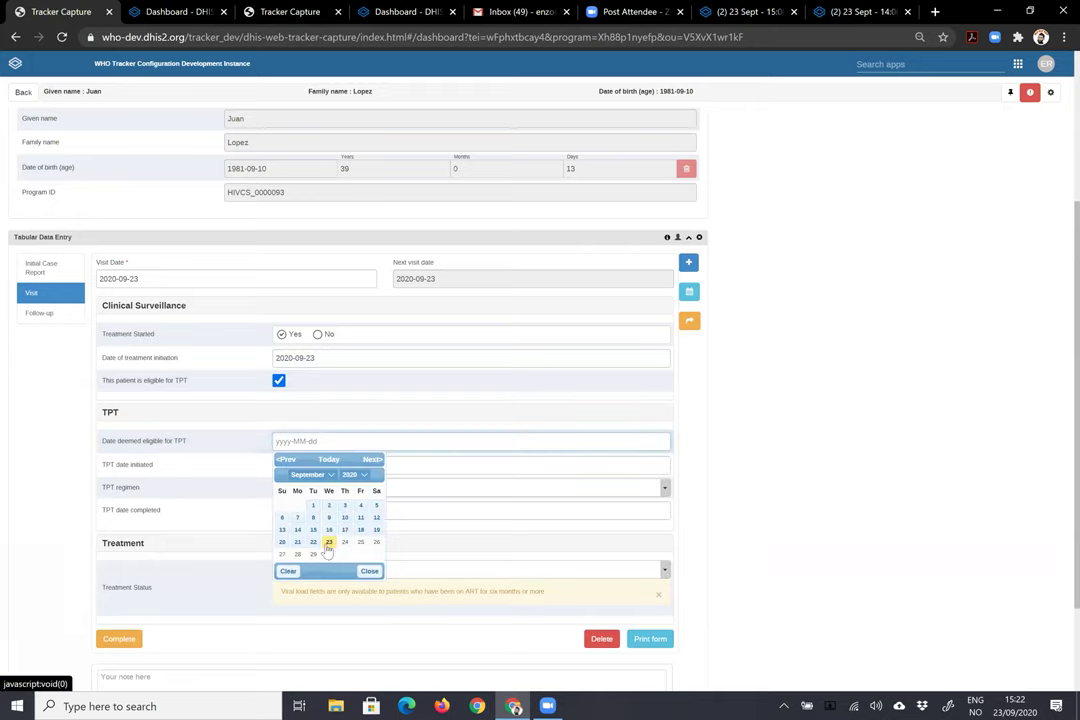
left_click(328, 460)
left_click(326, 466)
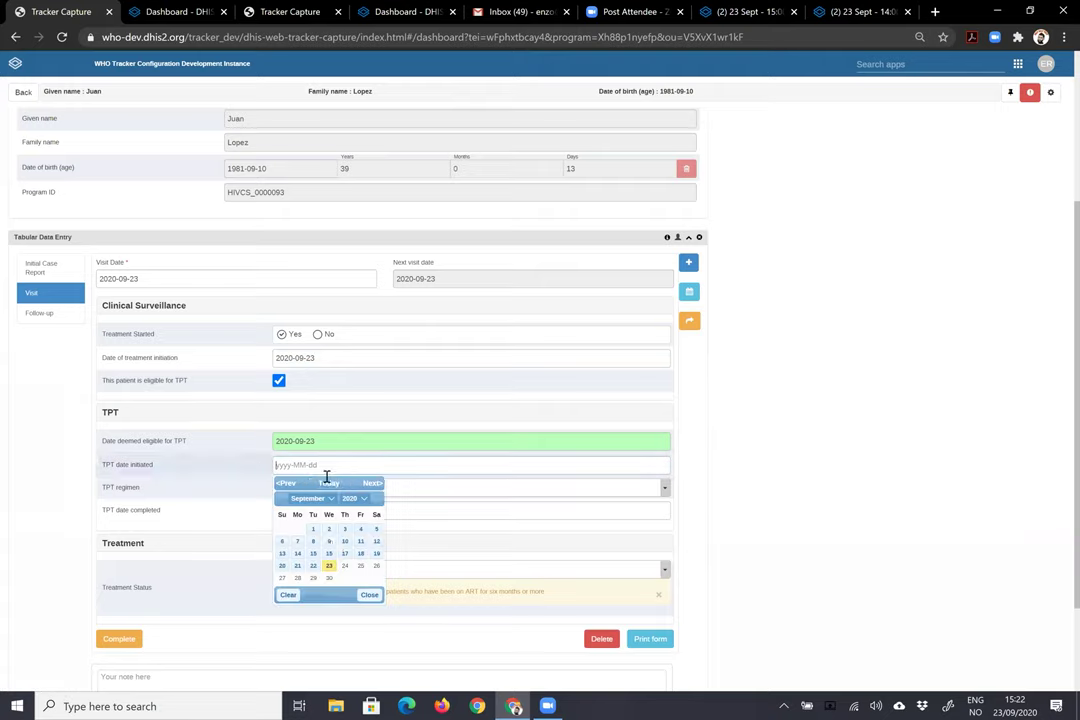
left_click(332, 570)
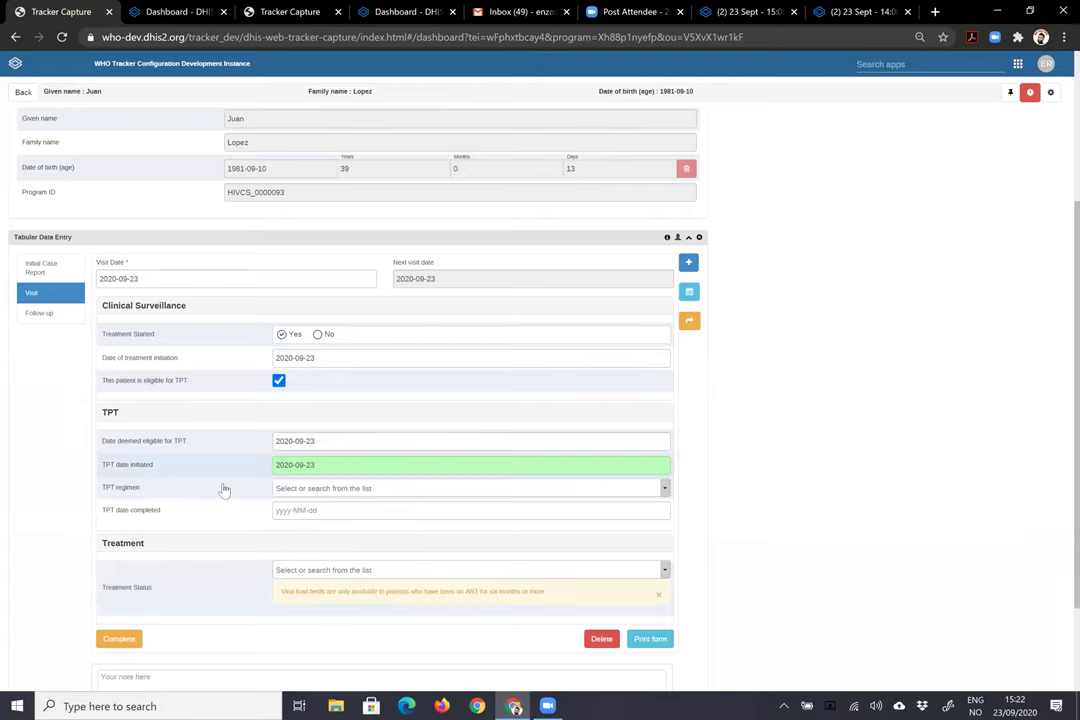
left_click(354, 488)
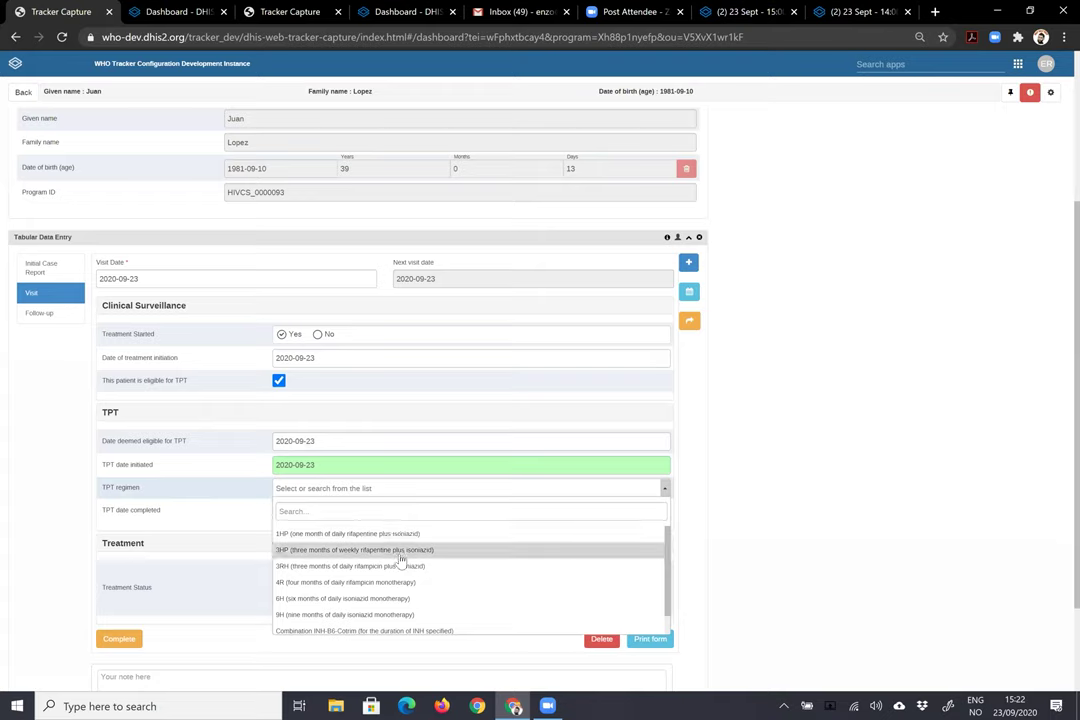
scroll(400, 560, "down", 1)
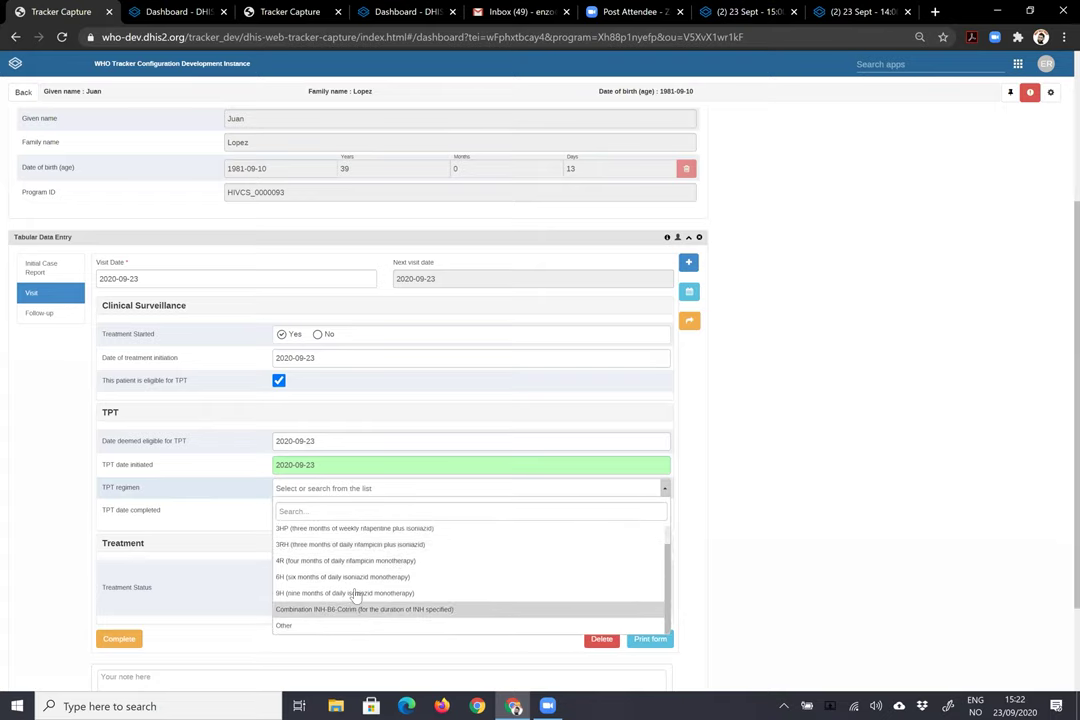
left_click(364, 562)
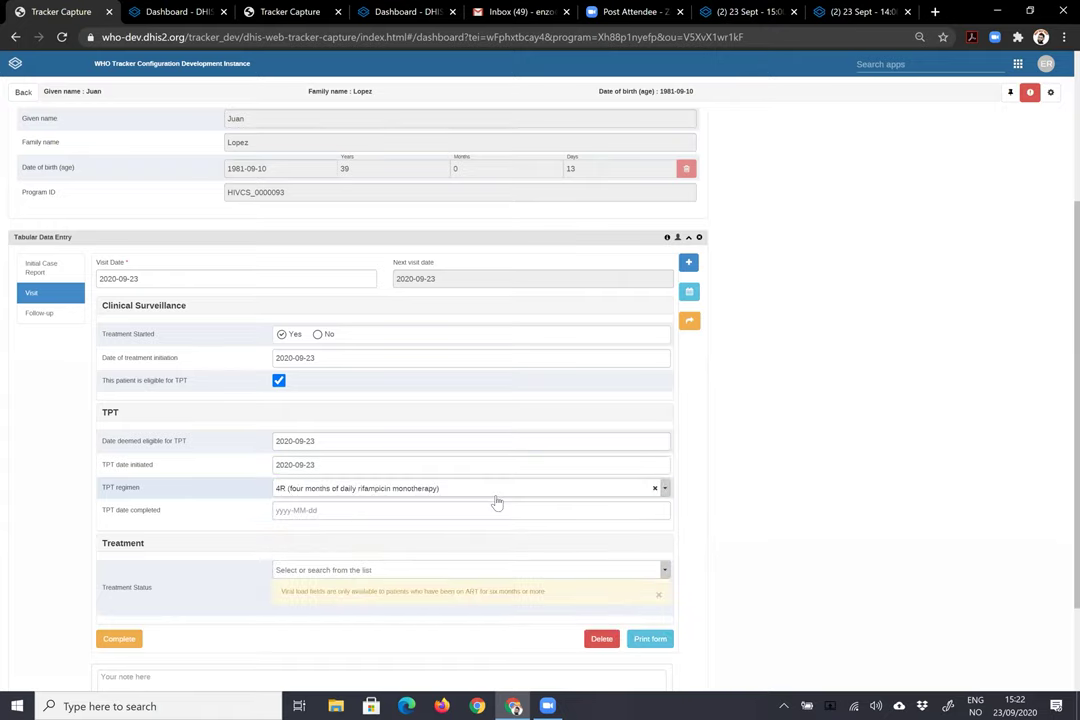
scroll(415, 506, "down", 3)
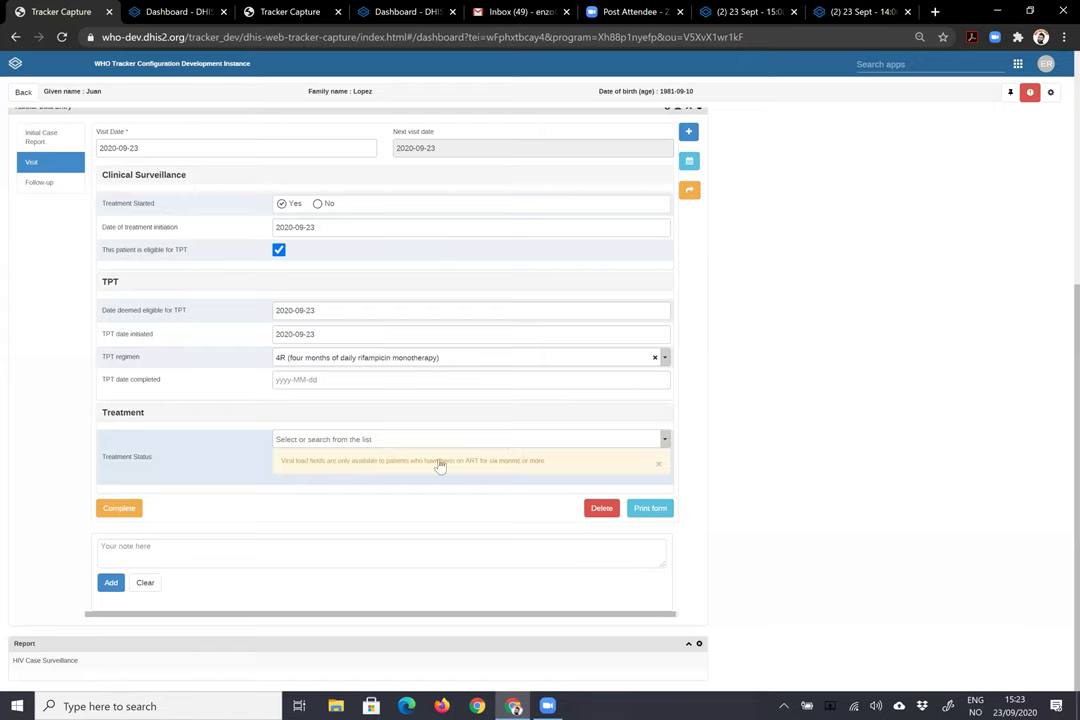
- Set treatment status to Retained on ART and Days of ART provided to 30
left_click(664, 442)
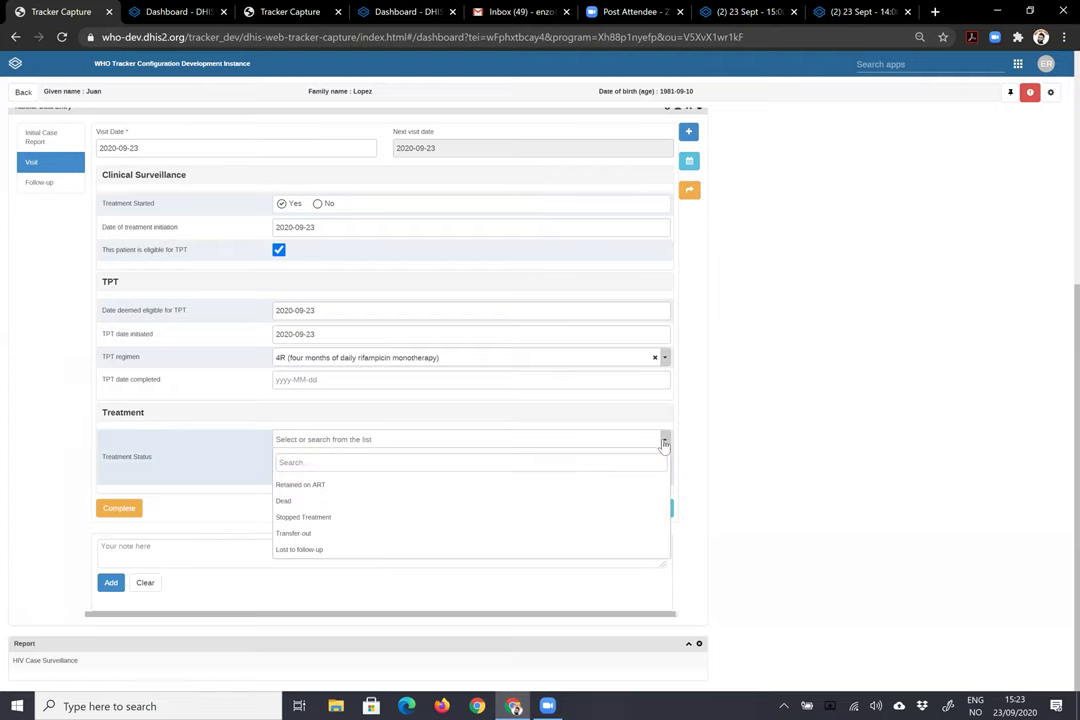
left_click(310, 486)
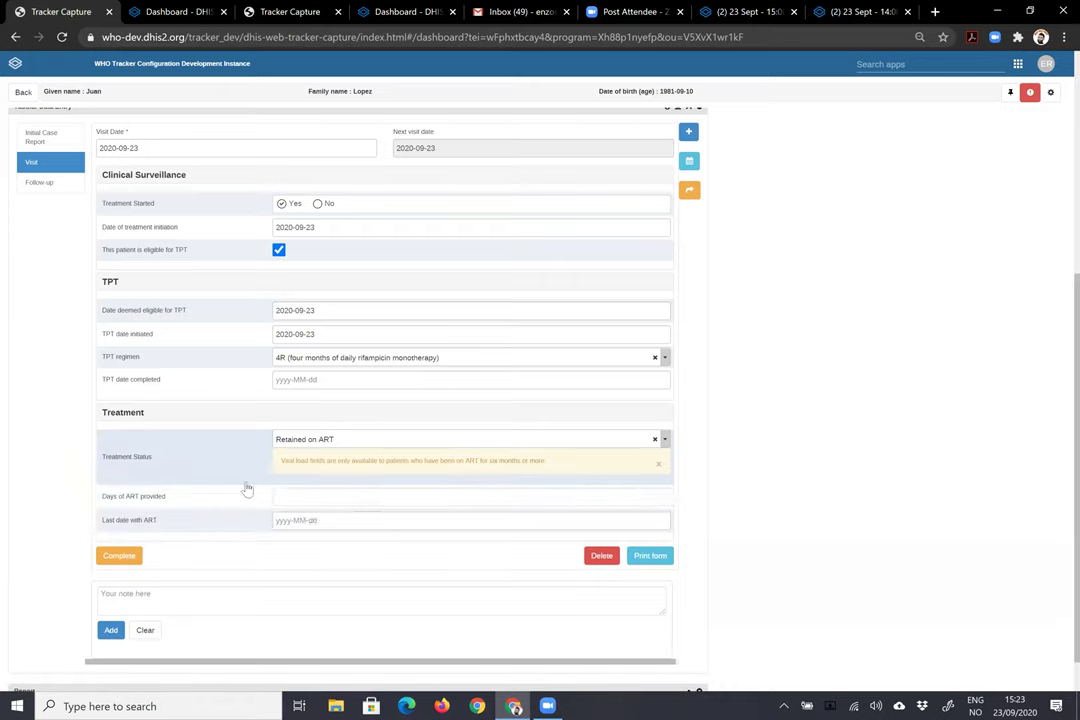
left_click(340, 499)
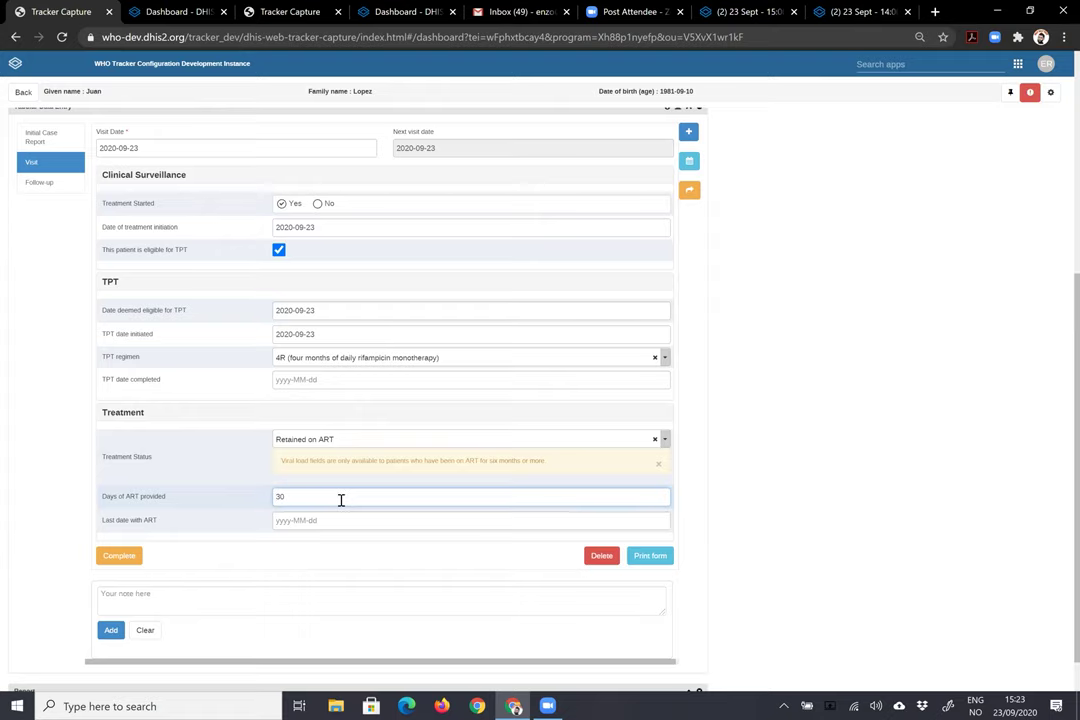
type("30")
left_click(335, 526)
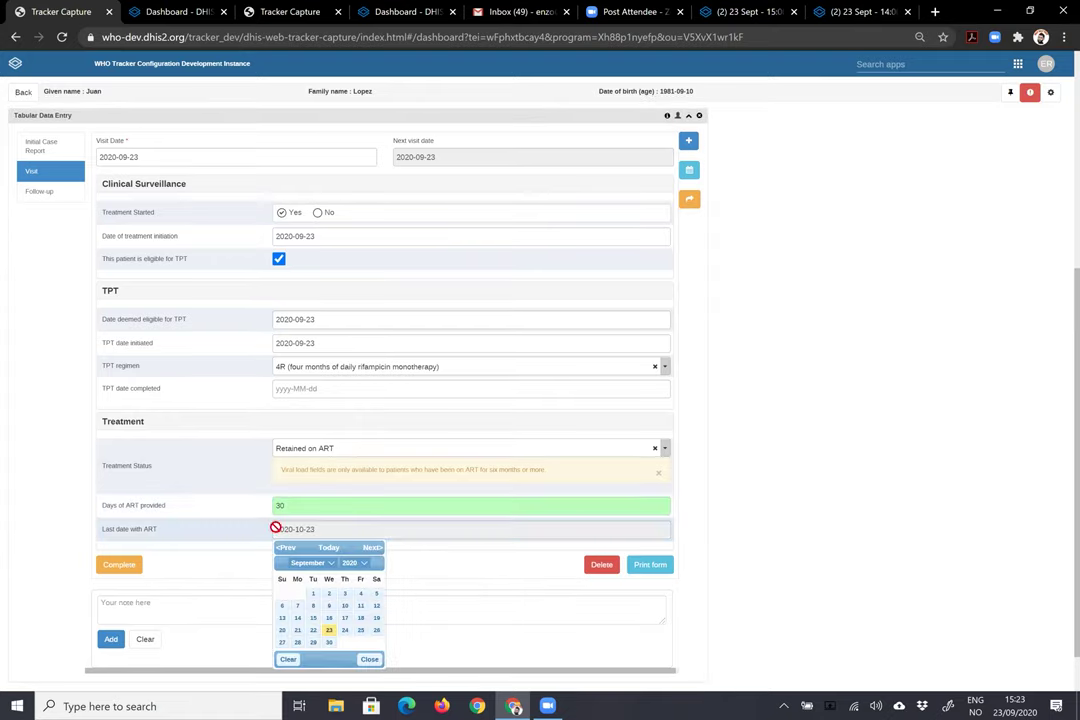
left_click(47, 545)
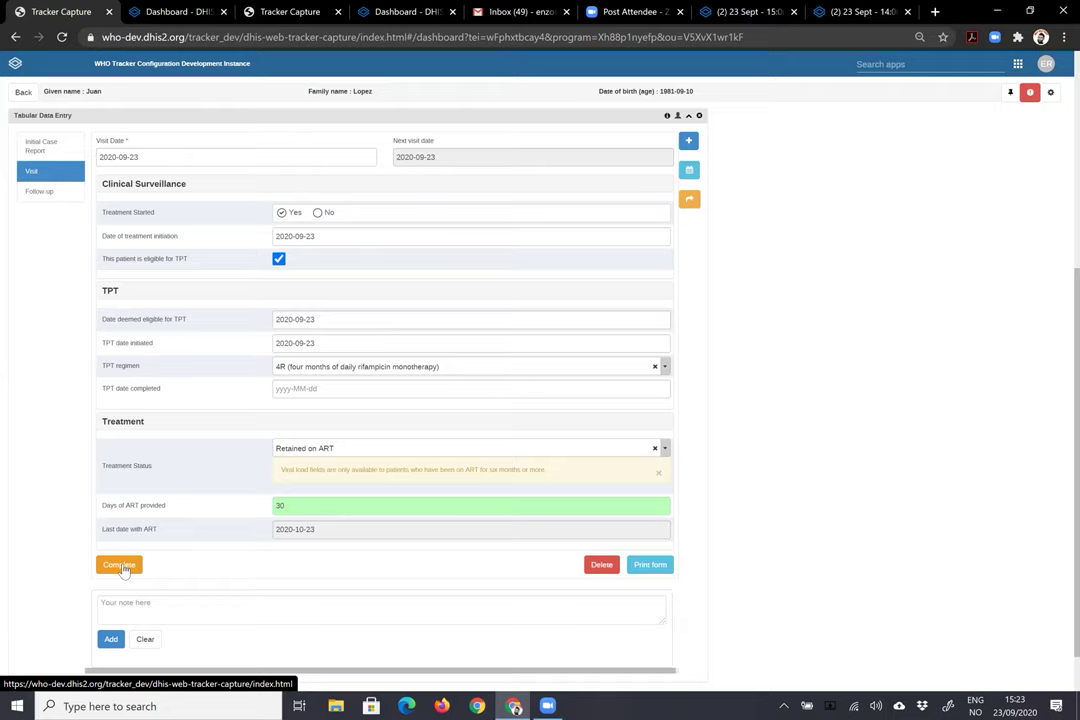
- Complete the visit event, keeping Retained on ART as the treatment status
left_click(120, 566)
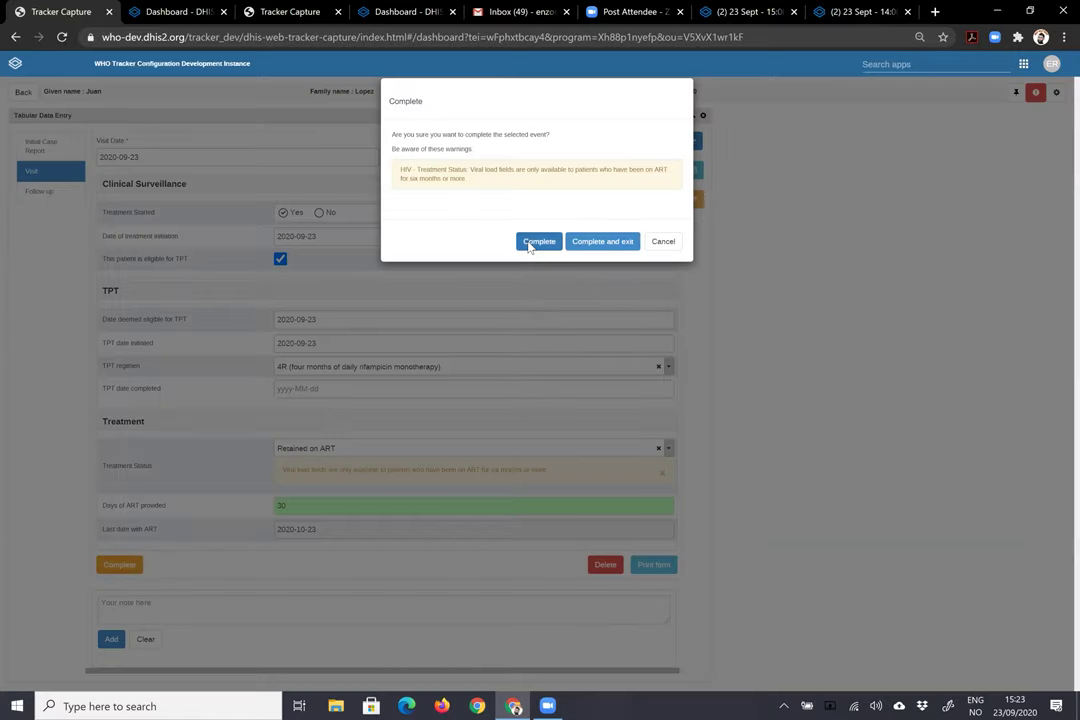
left_click(530, 242)
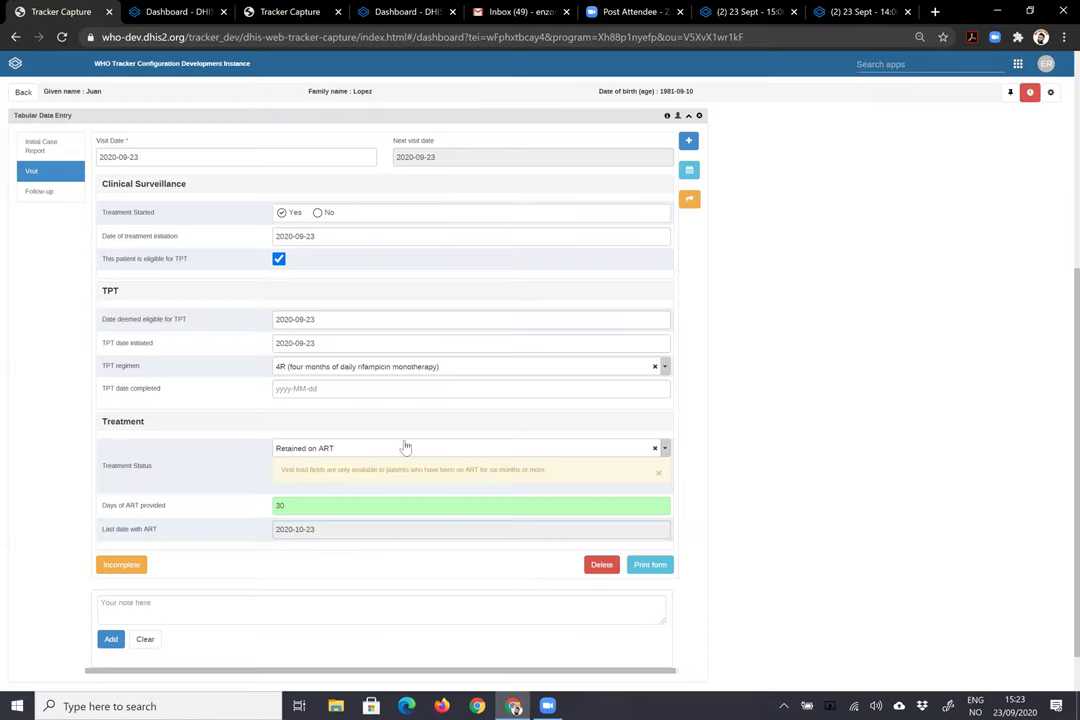
left_click(340, 449)
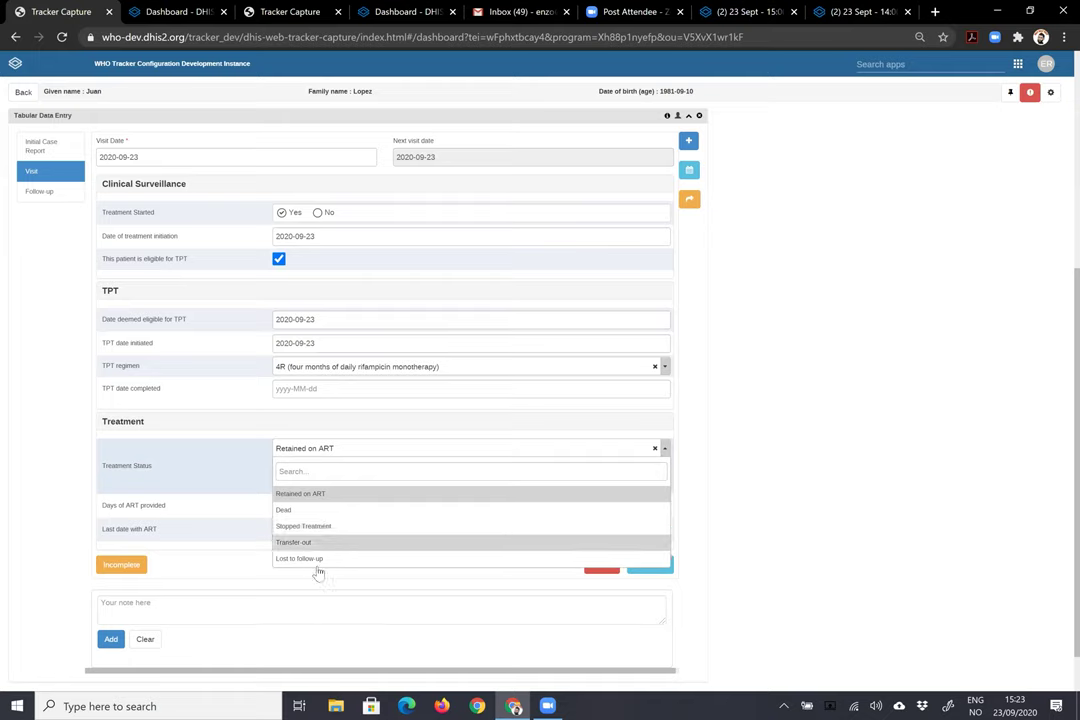
left_click(34, 417)
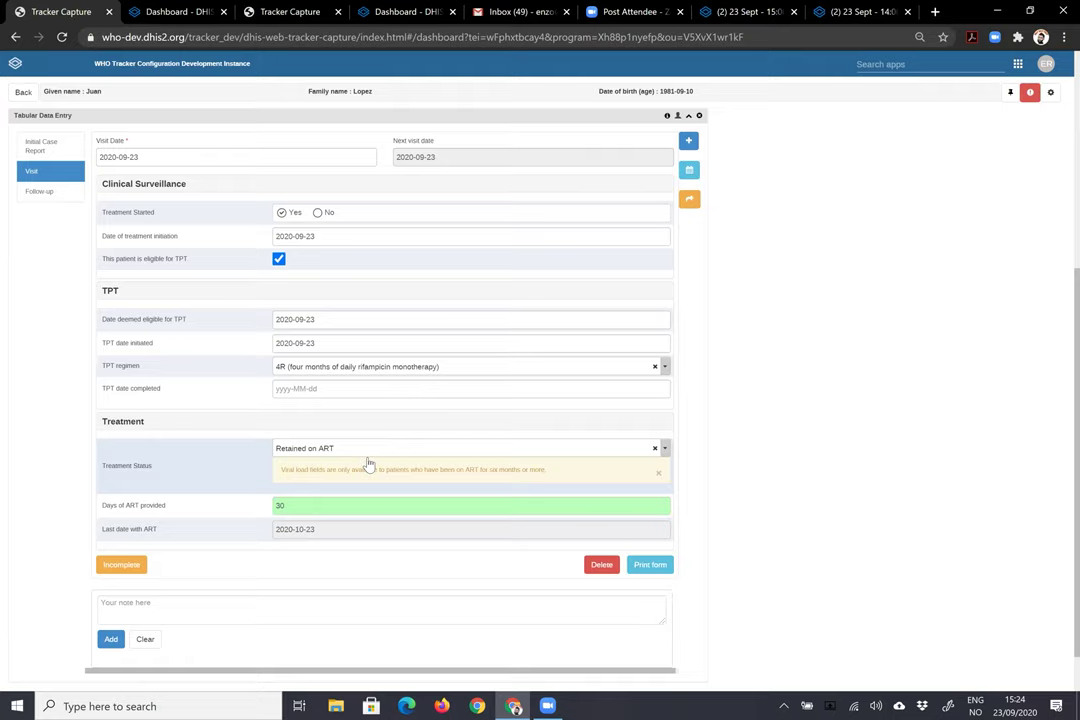
- Add a new Follow-up event dated 2020-09-23 and save it
left_click(40, 192)
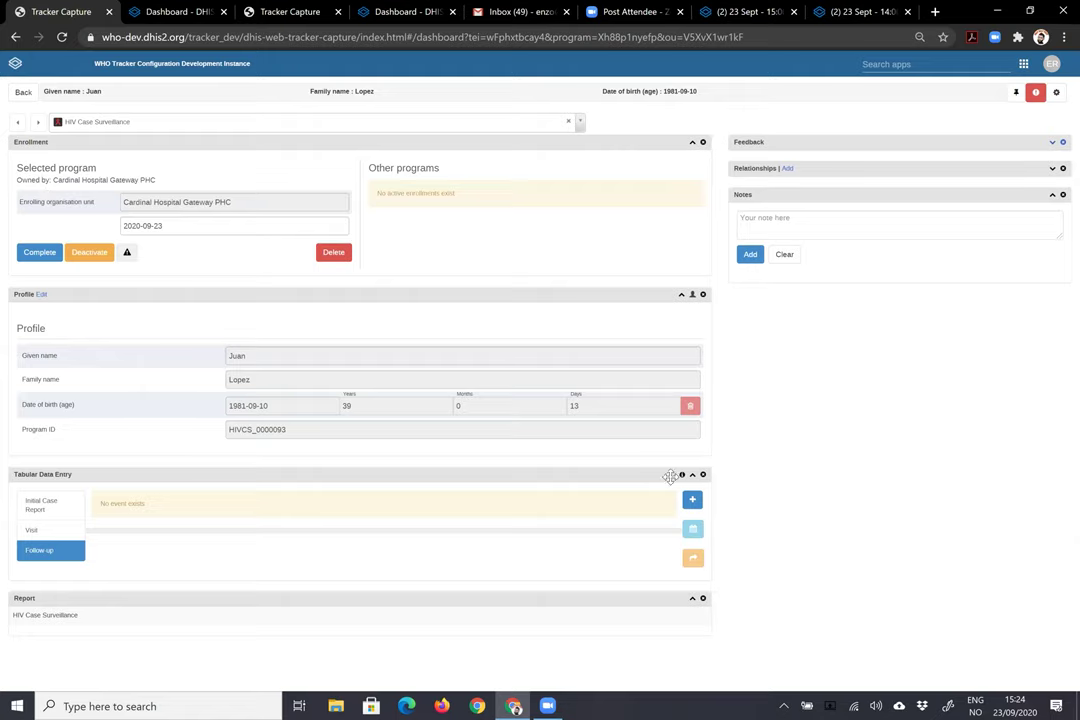
left_click(692, 502)
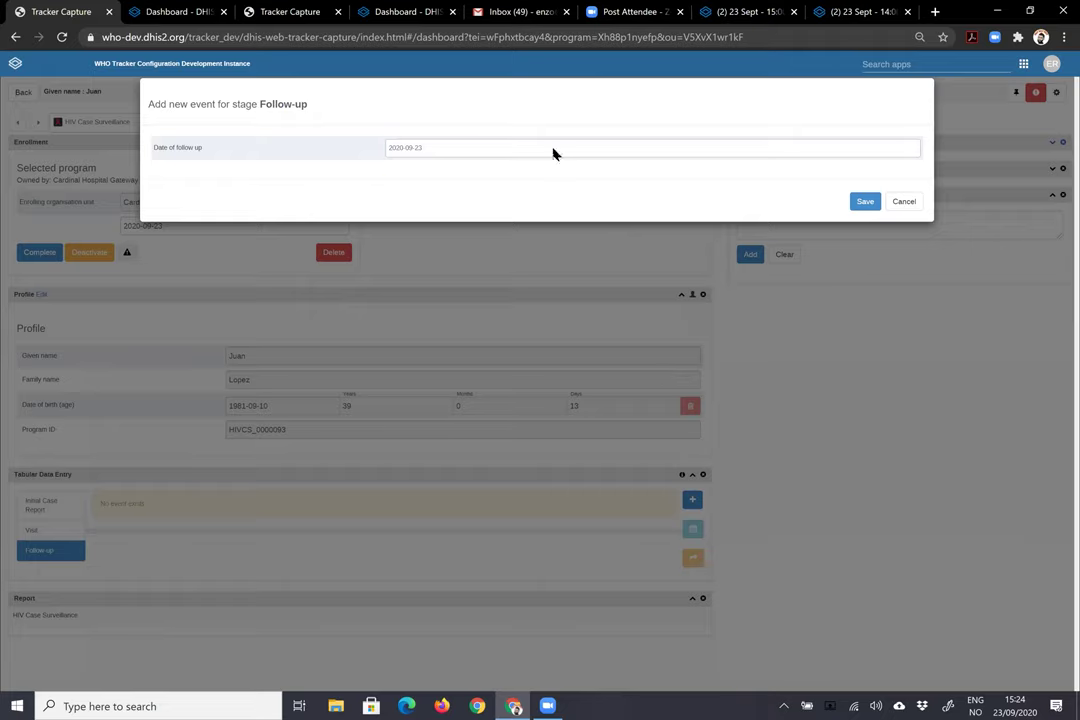
left_click(552, 149)
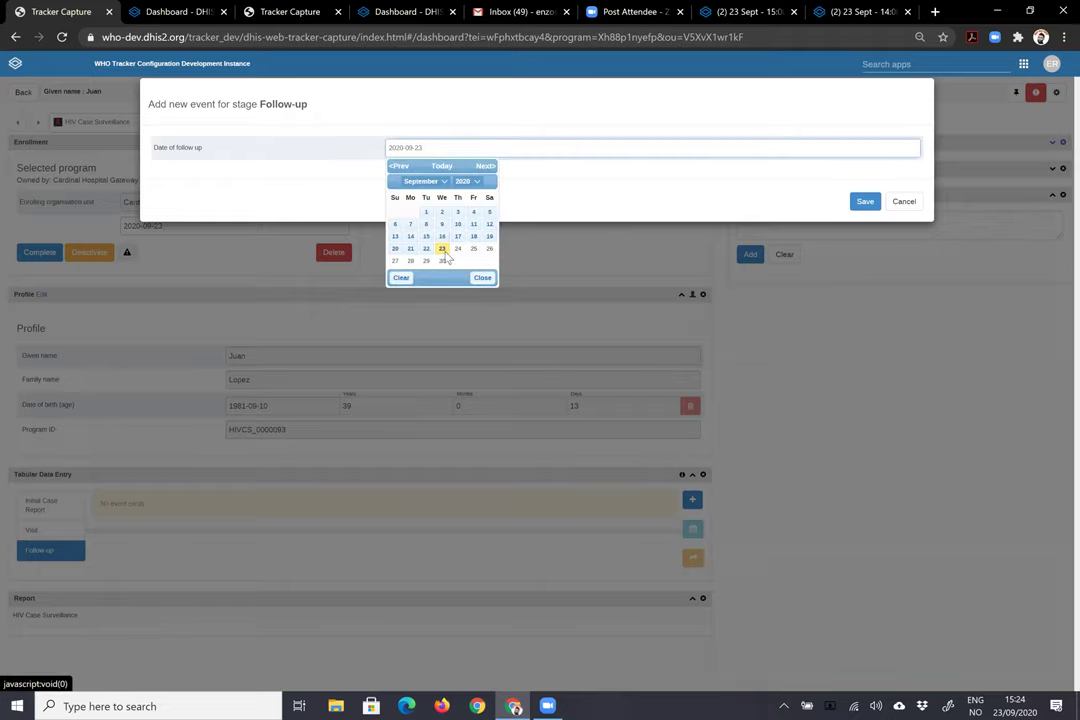
left_click(446, 255)
left_click(865, 202)
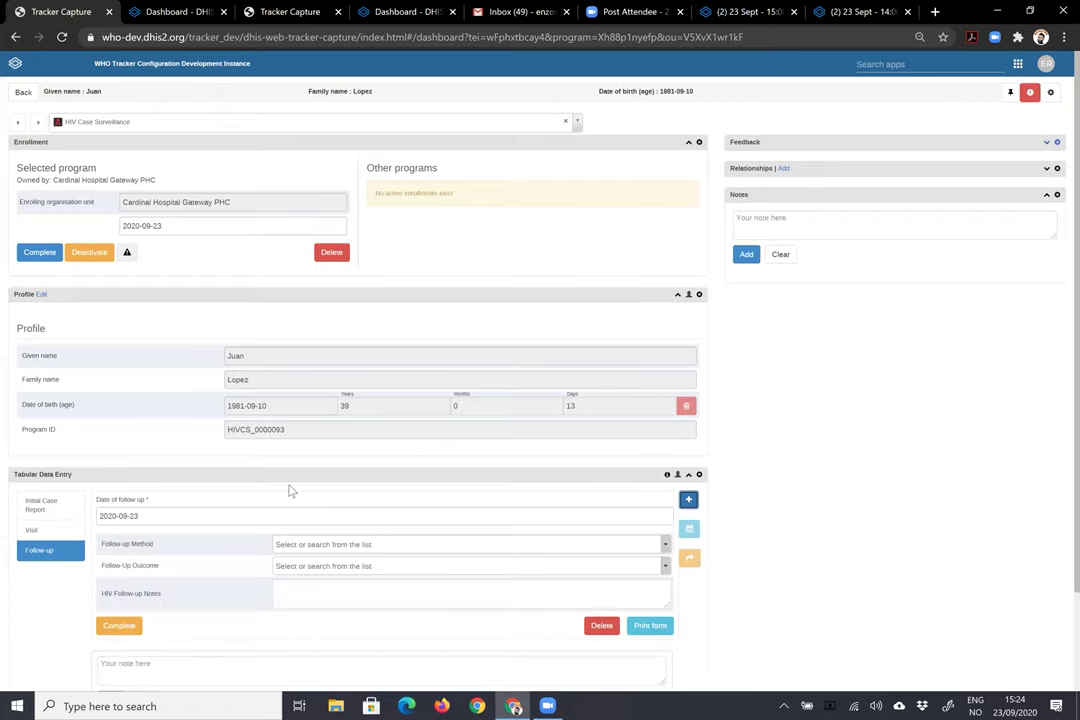
- Set the follow-up method to Phone Call and bring up the ART Linkage & Retention dashboard
scroll(293, 478, "down", 2)
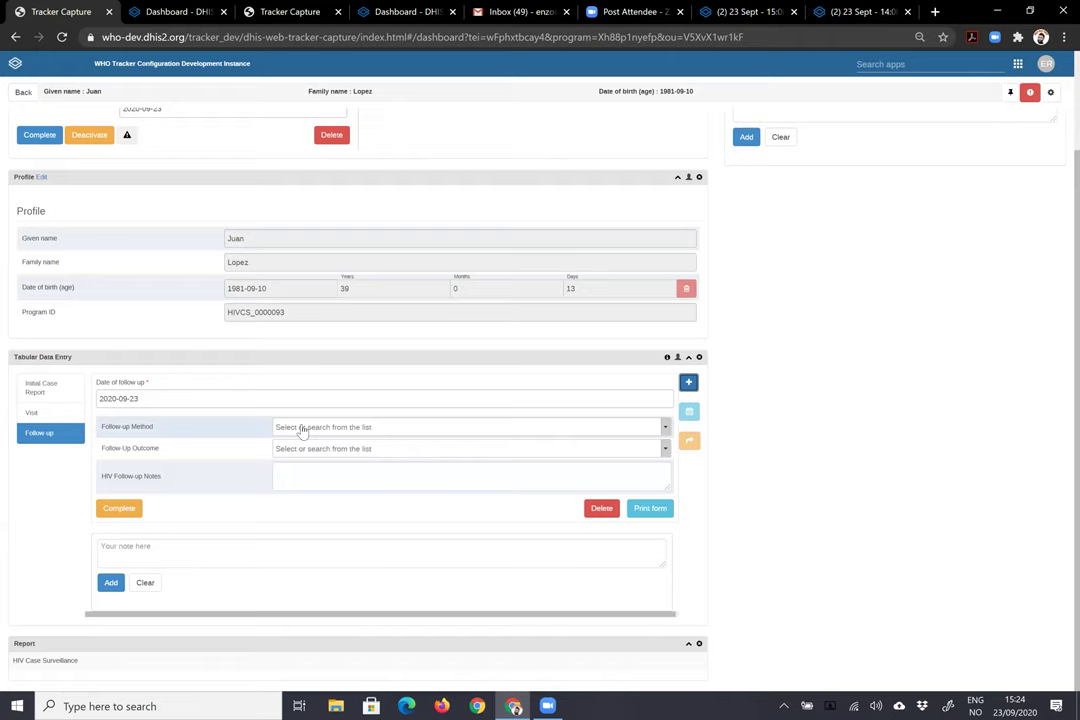
left_click(623, 431)
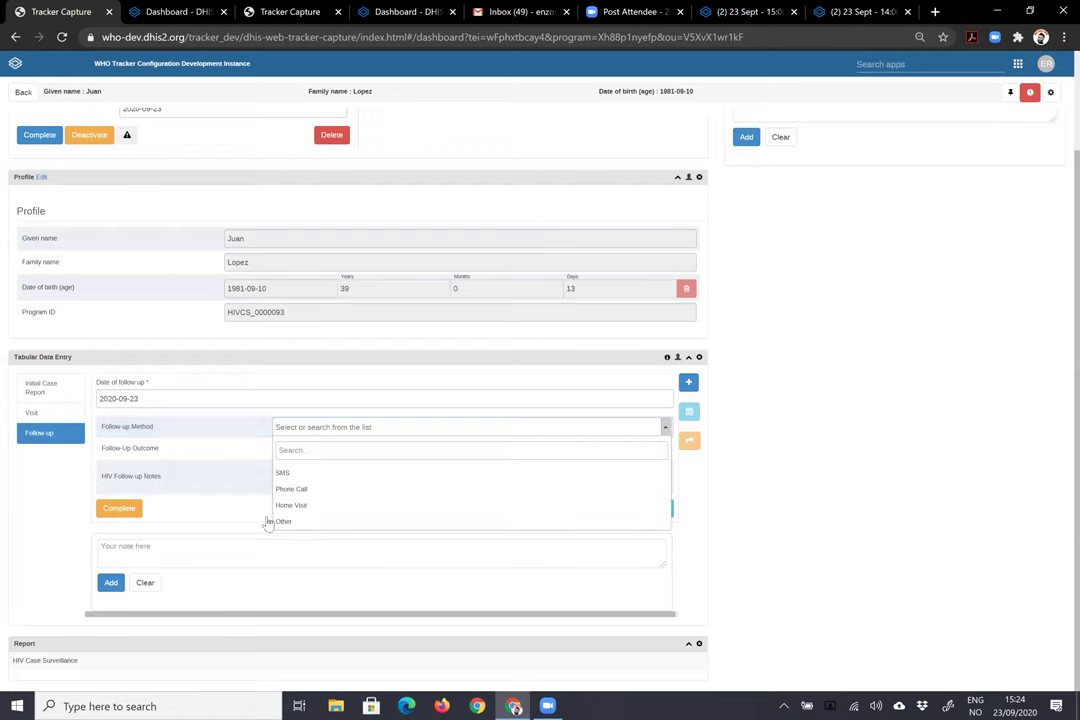
left_click(350, 487)
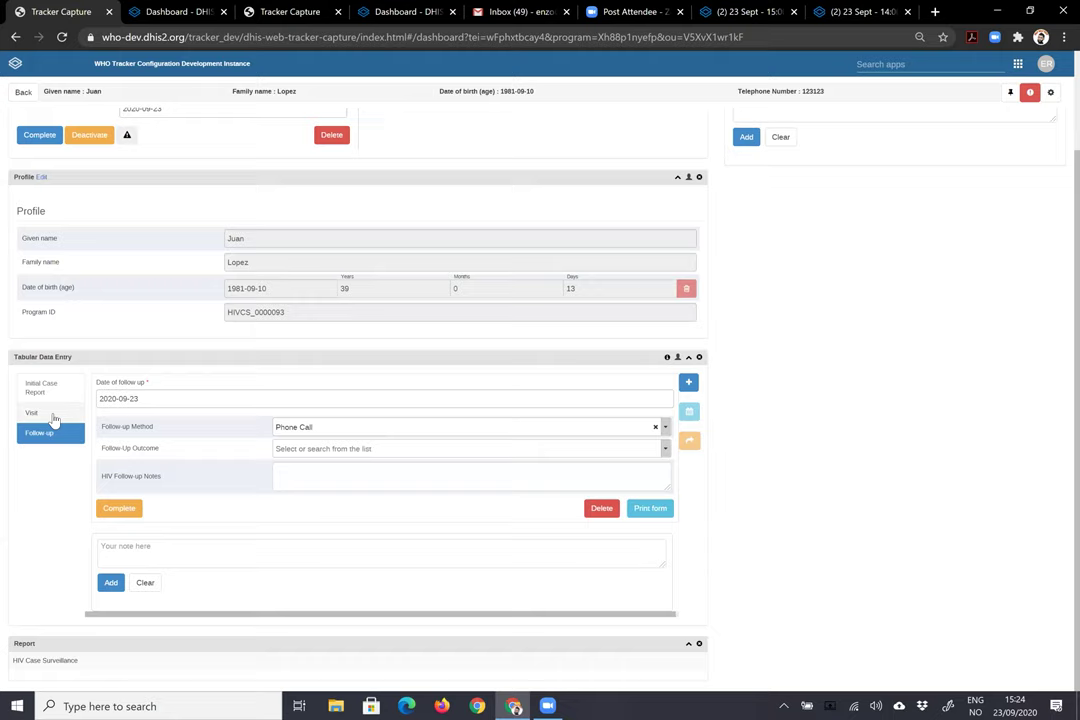
left_click(32, 413)
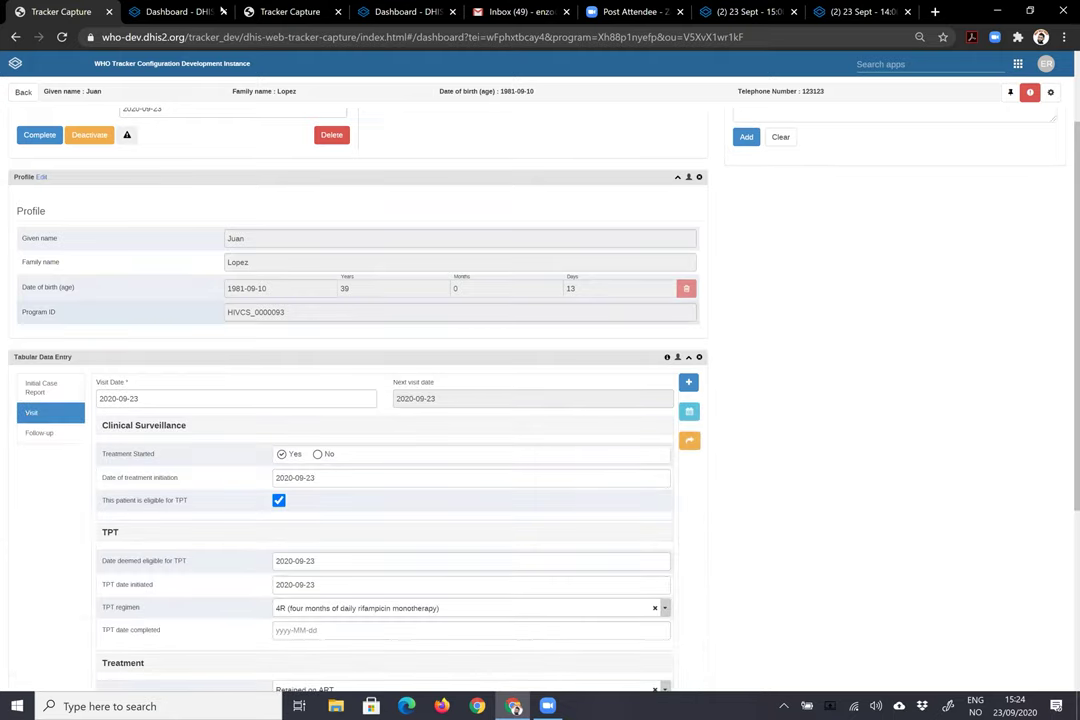
left_click(172, 12)
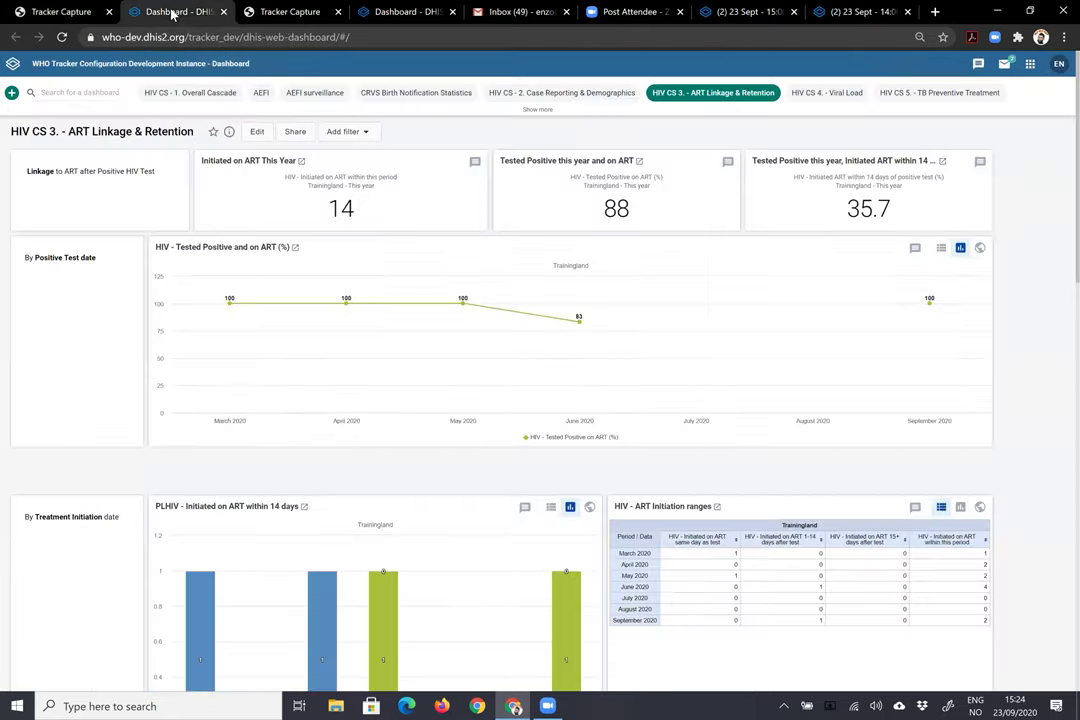
- Return to the other patient's record and open their latest 2020-09-23 Visit event
left_click(285, 12)
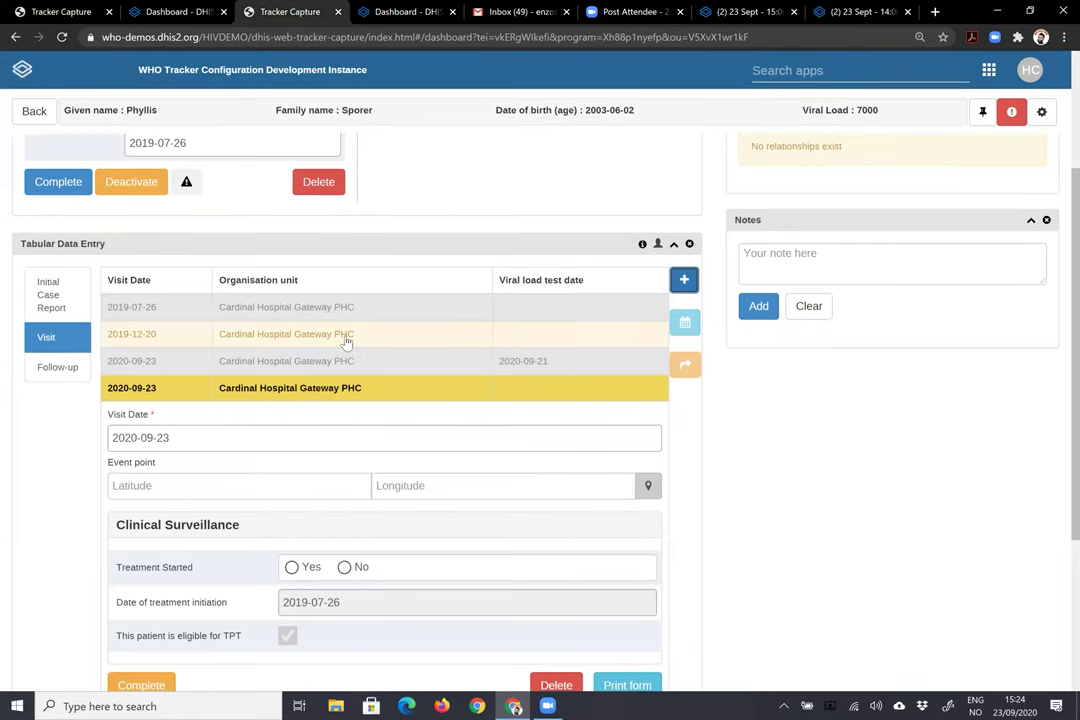
scroll(335, 333, "down", 4)
scroll(155, 380, "up", 3)
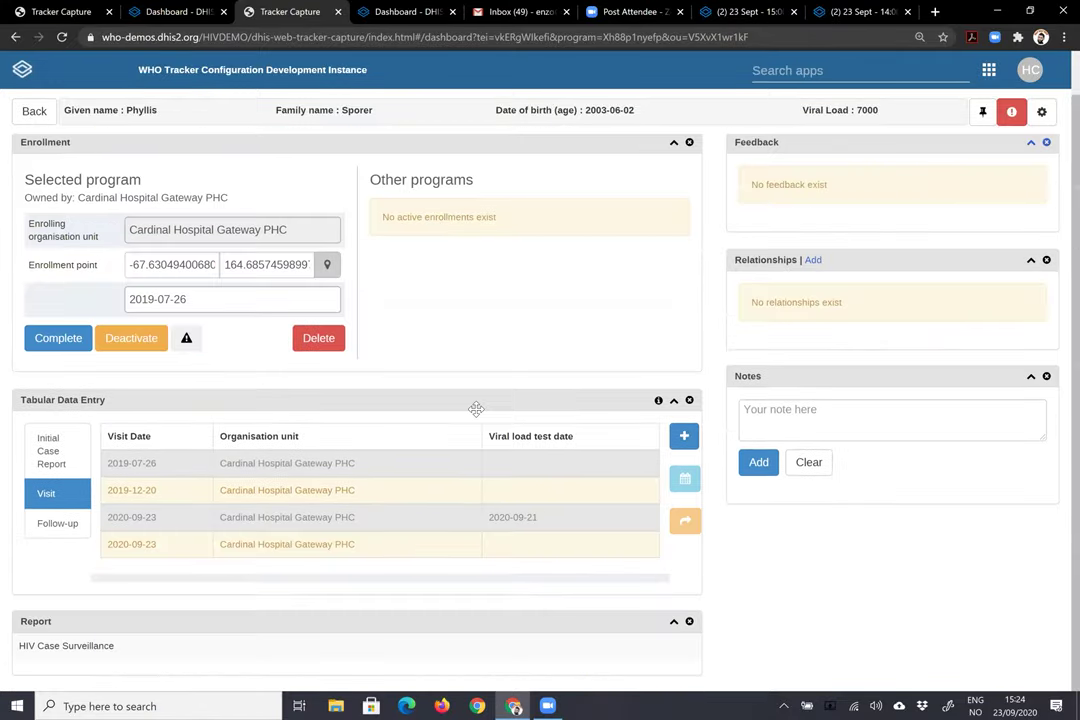
left_click(340, 334)
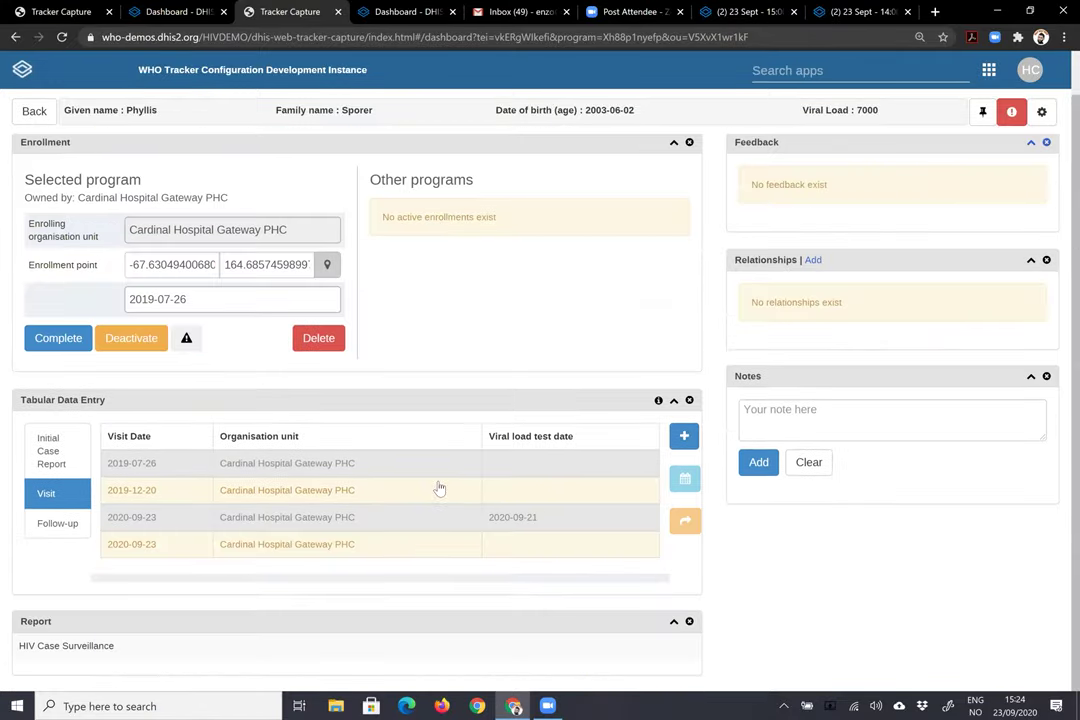
left_click(448, 544)
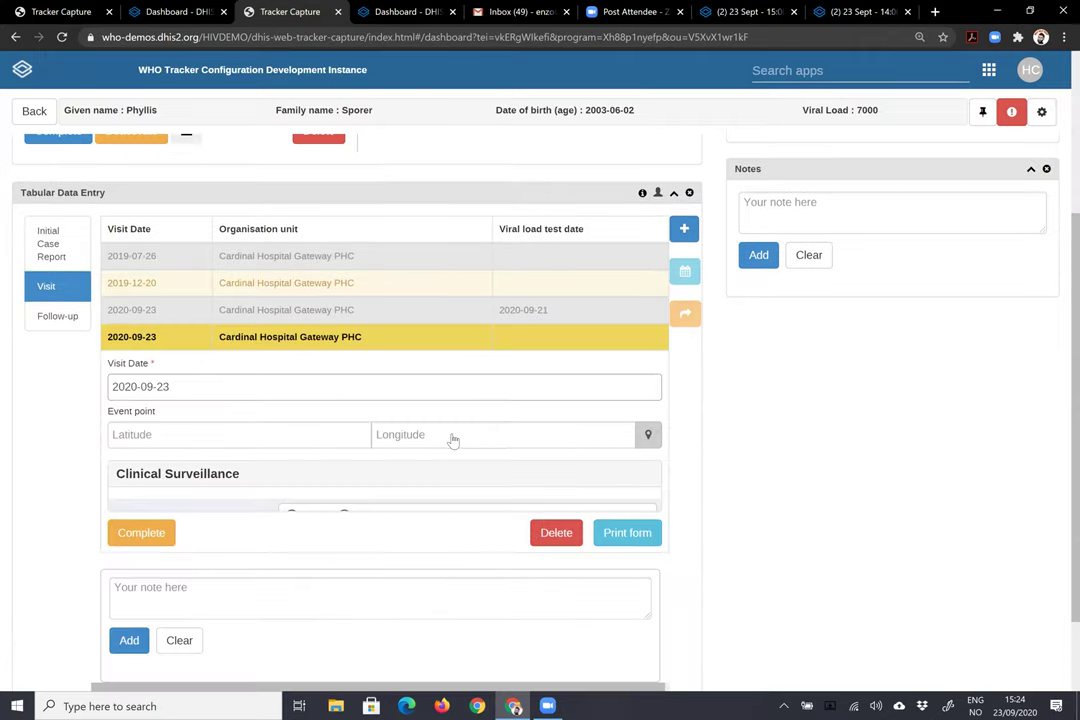
scroll(333, 393, "down", 3)
scroll(309, 419, "down", 2)
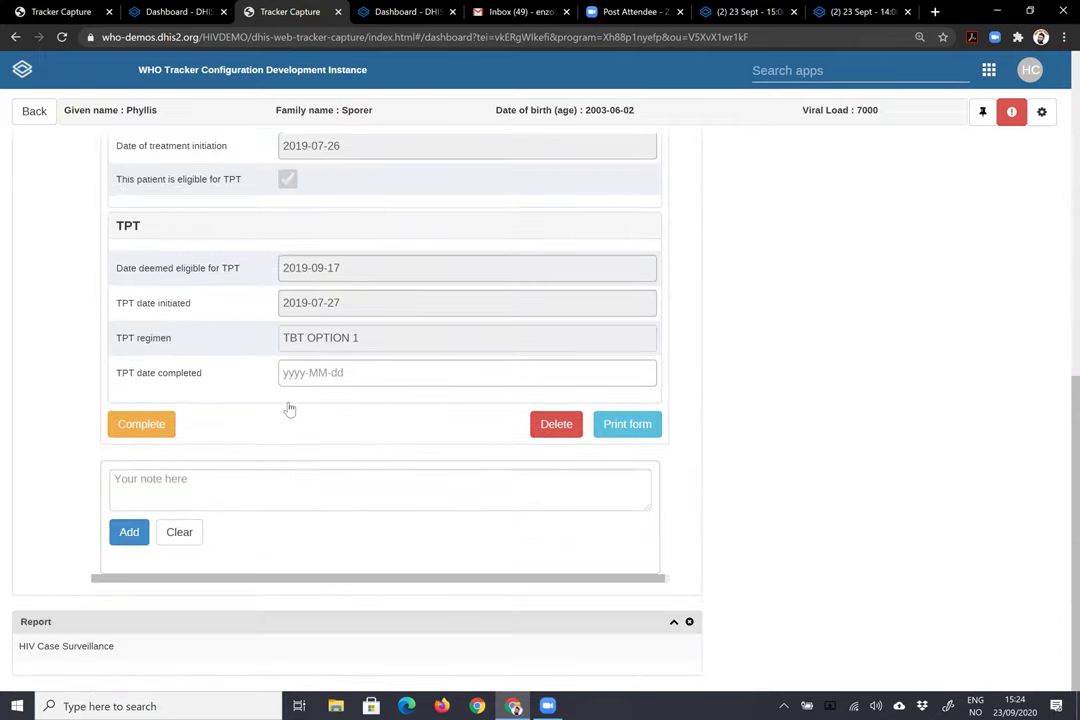
scroll(289, 405, "up", 3)
scroll(439, 443, "up", 2)
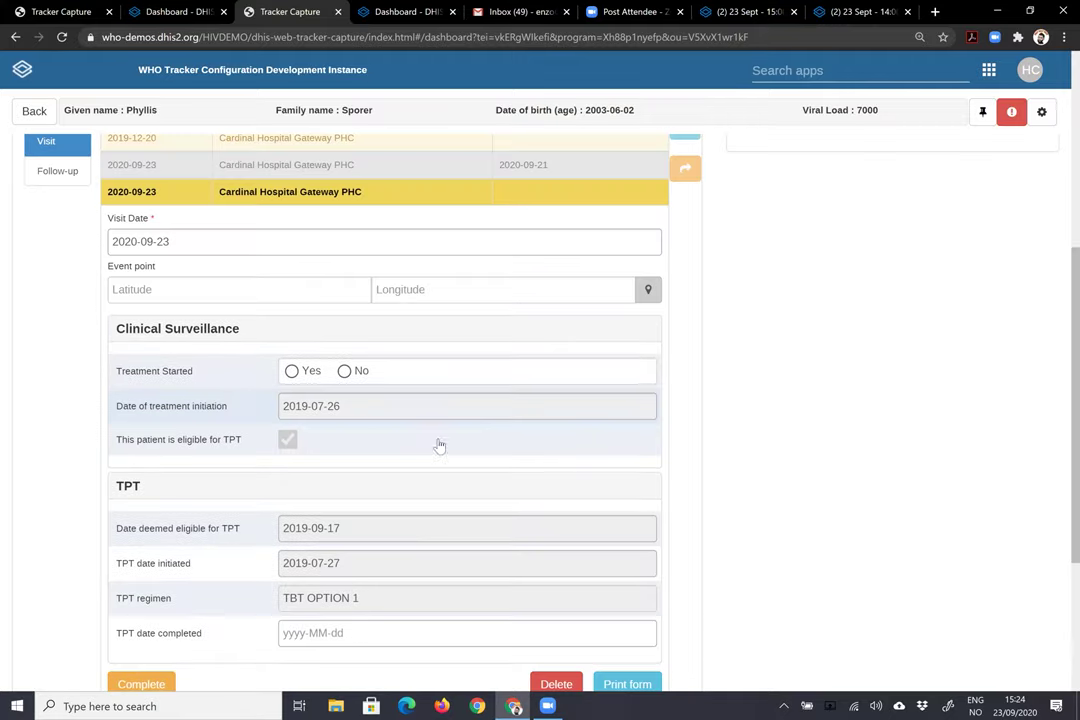
scroll(489, 472, "down", 3)
- Record Treatment Started as Yes and set the treatment status to Retained on ART
left_click(291, 215)
scroll(490, 400, "down", 2)
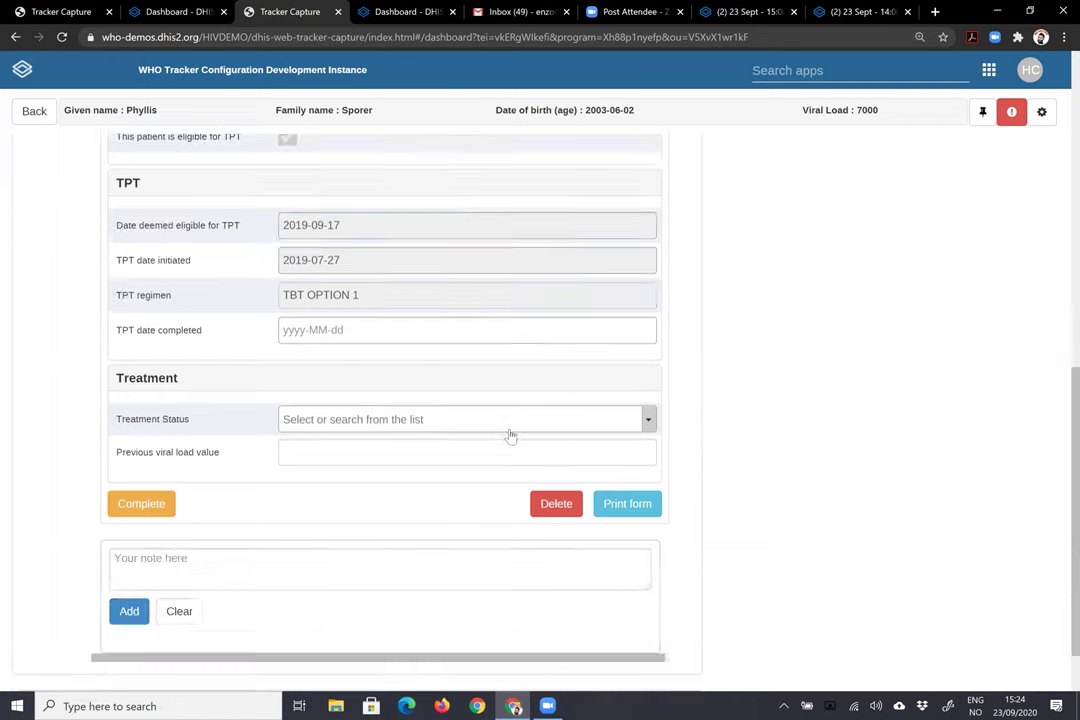
left_click(466, 418)
left_click(343, 484)
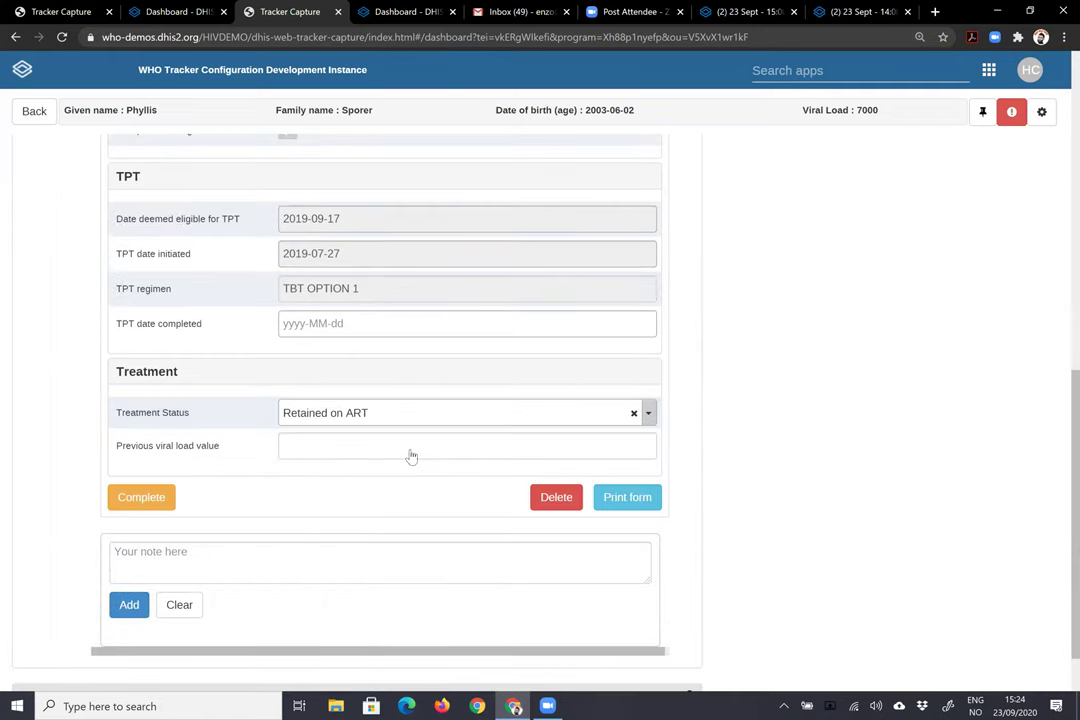
scroll(411, 453, "down", 1)
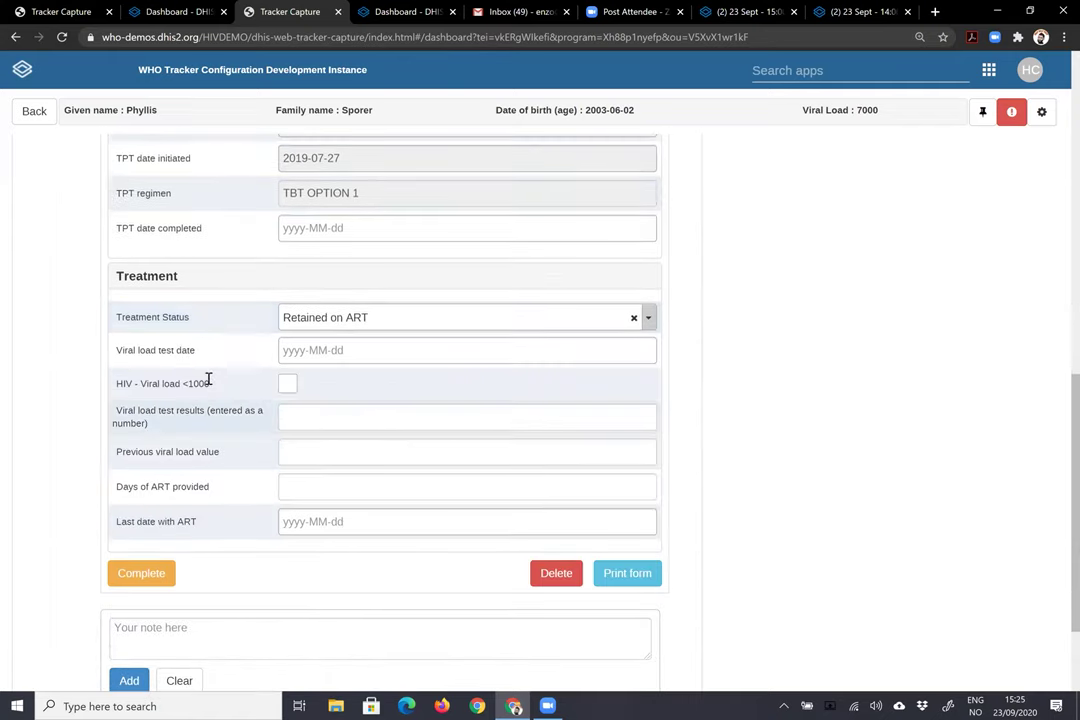
- Set the viral load test date to 2020-09-16, leaving 'Viral load <1000' unchecked
left_click(353, 350)
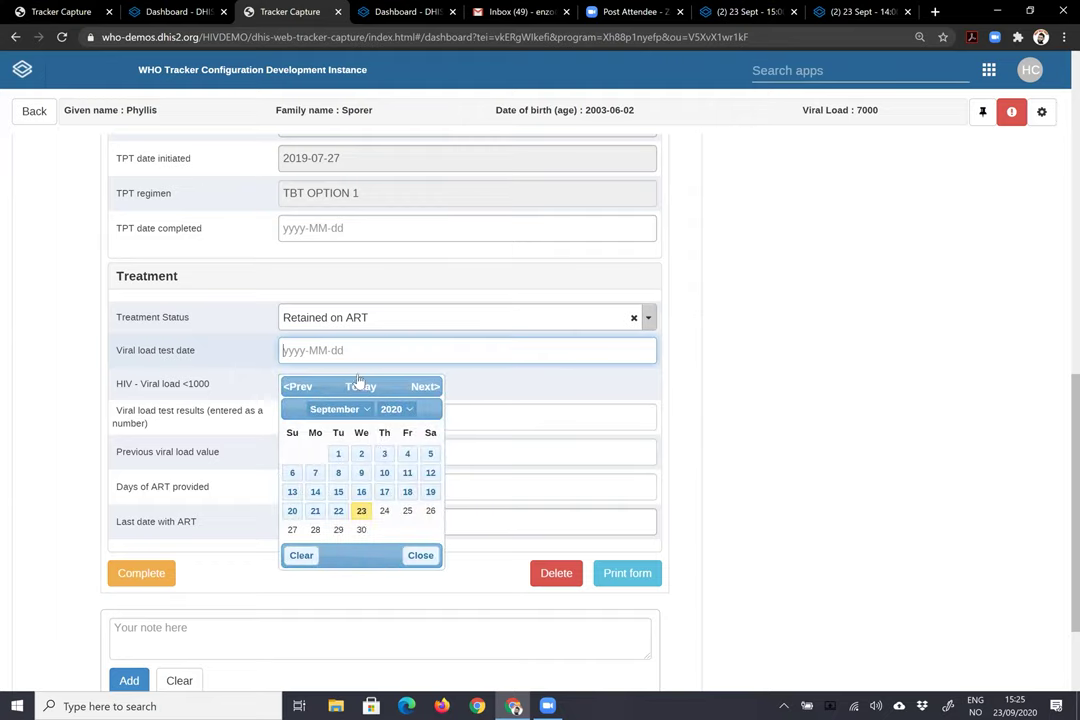
left_click(359, 489)
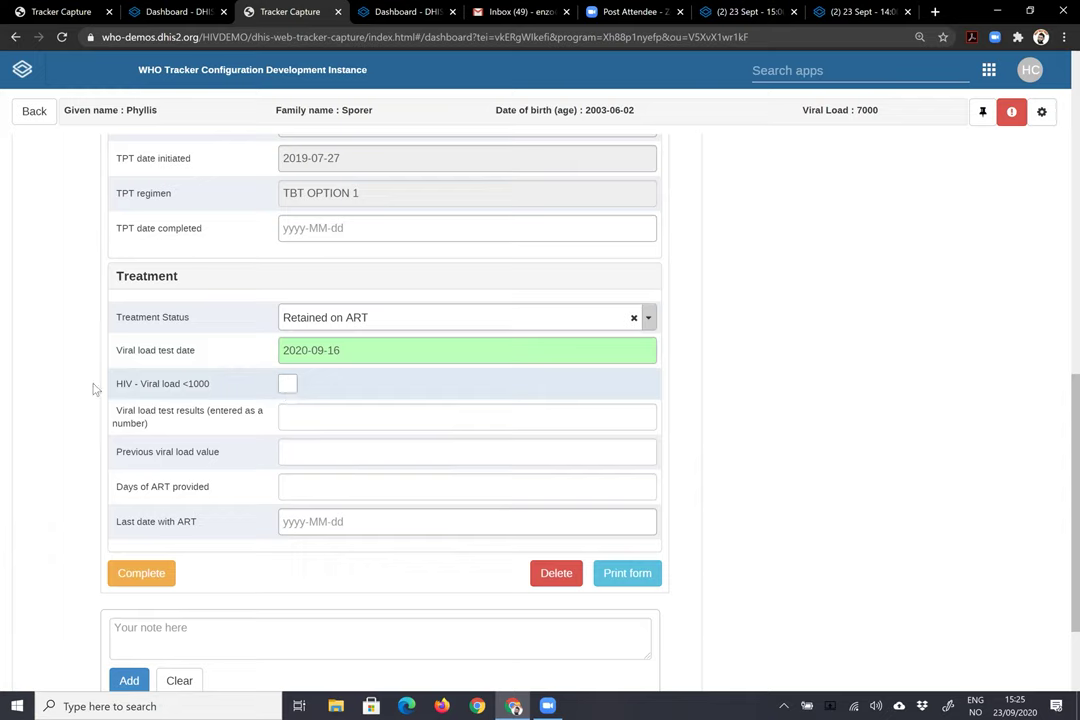
left_click(287, 385)
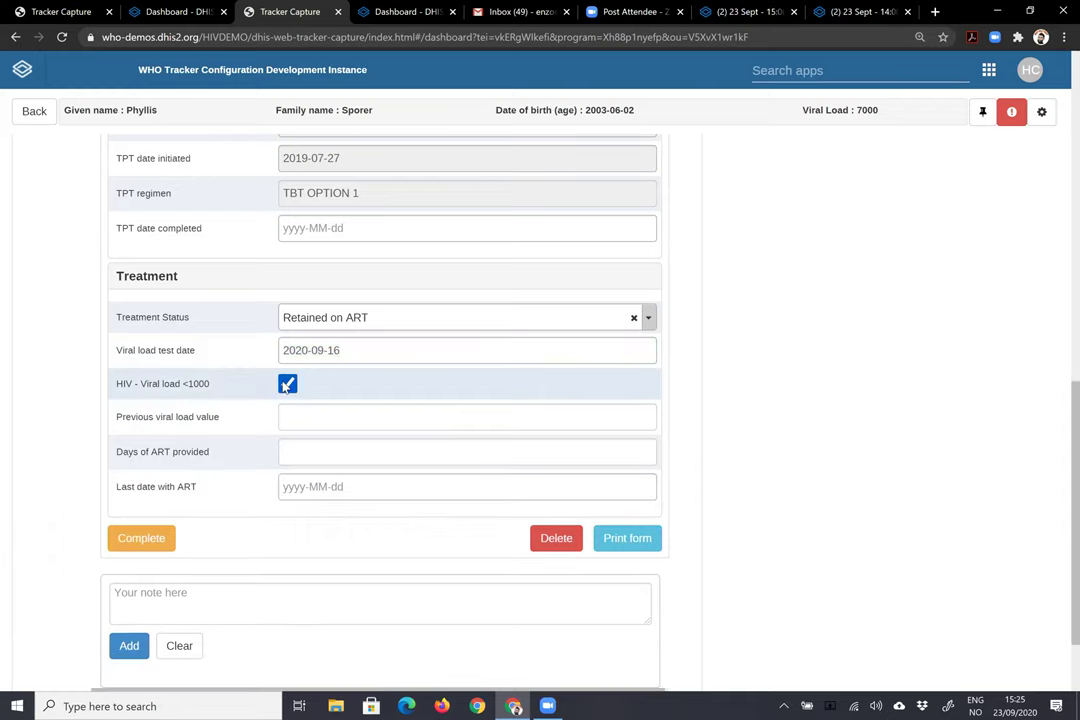
left_click(287, 385)
left_click(332, 493)
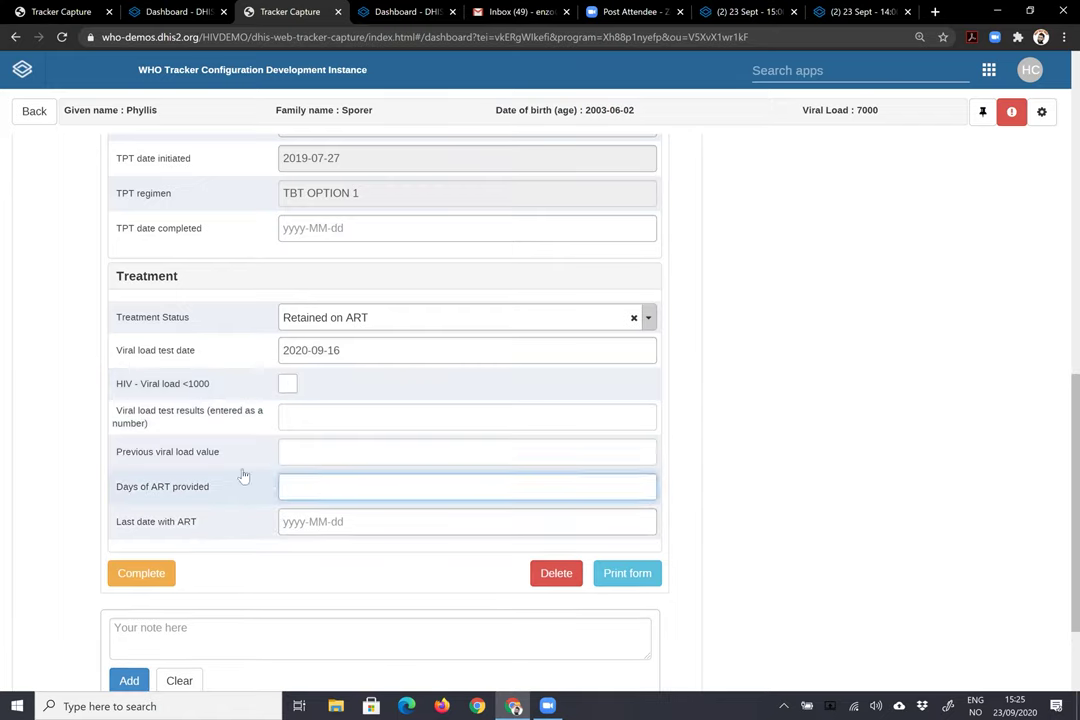
left_click(365, 421)
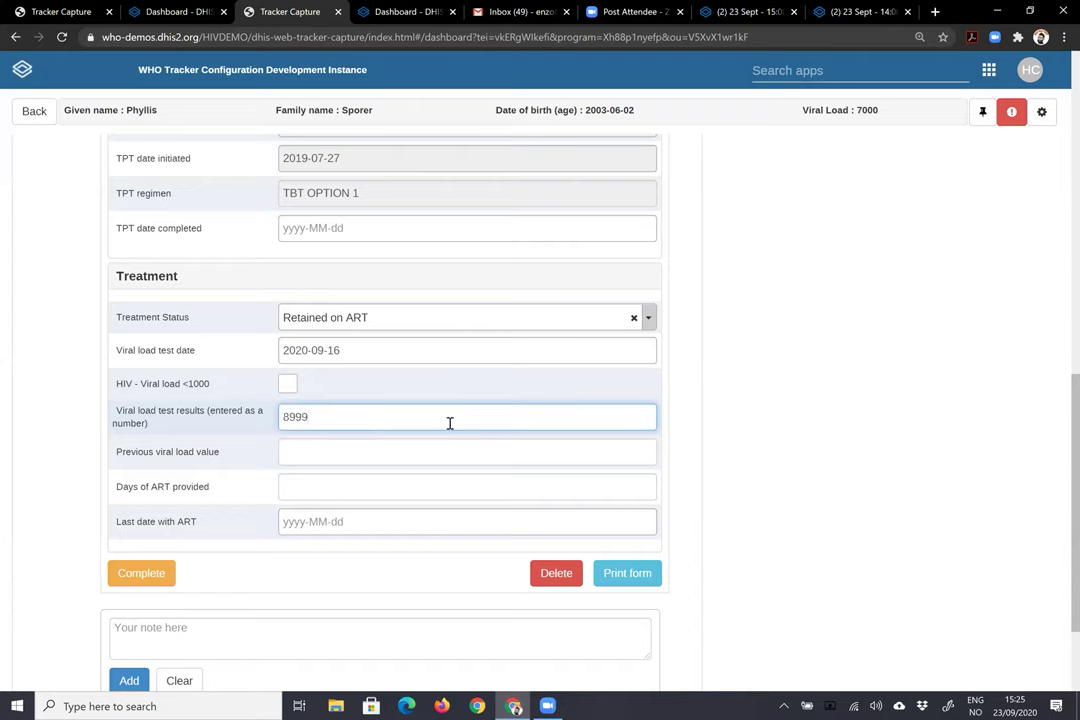
- Check the patient's viral load value of 7000 in the profile header
scroll(635, 413, "up", 3)
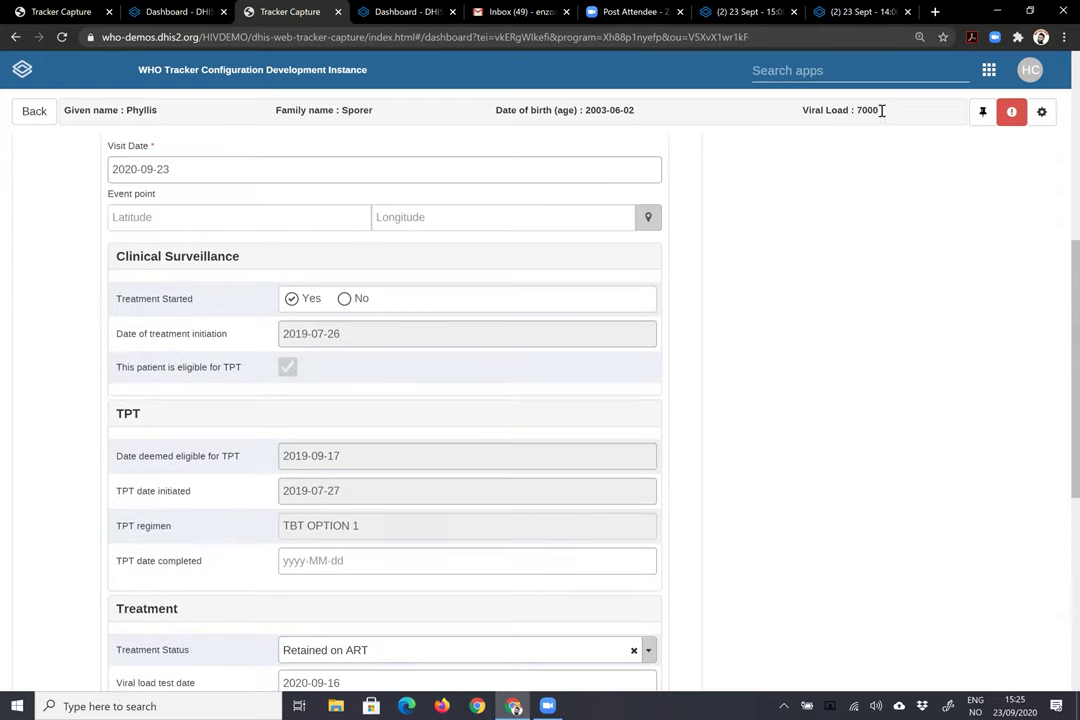
left_click_drag(881, 110, 838, 114)
scroll(646, 277, "up", 2)
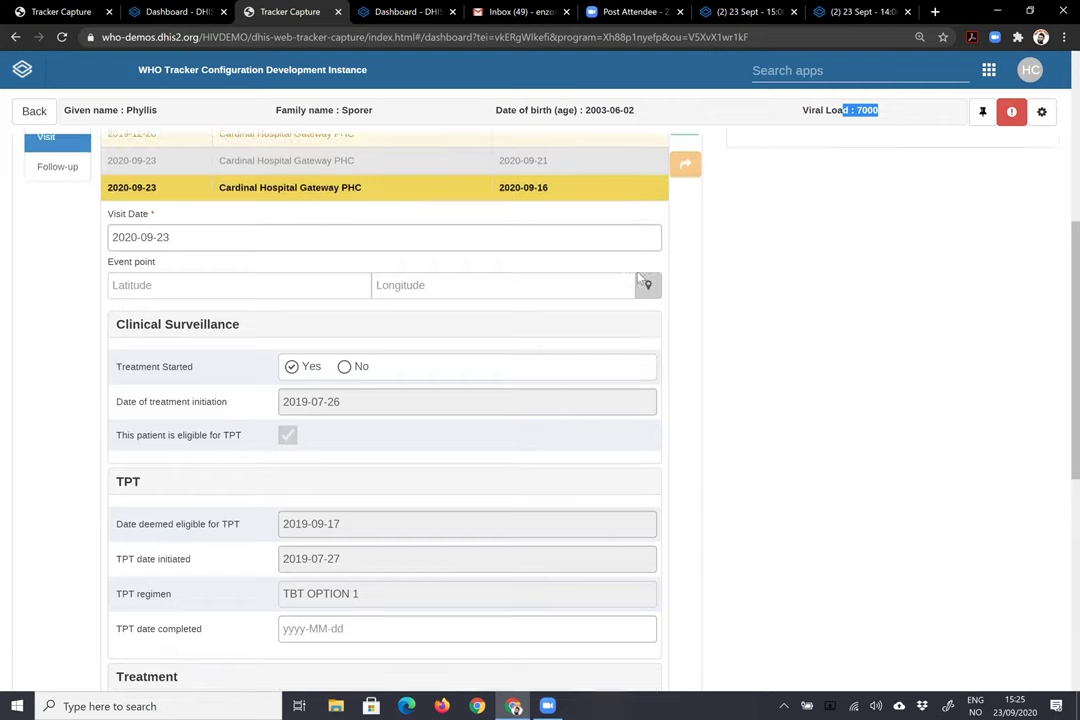
left_click(889, 119)
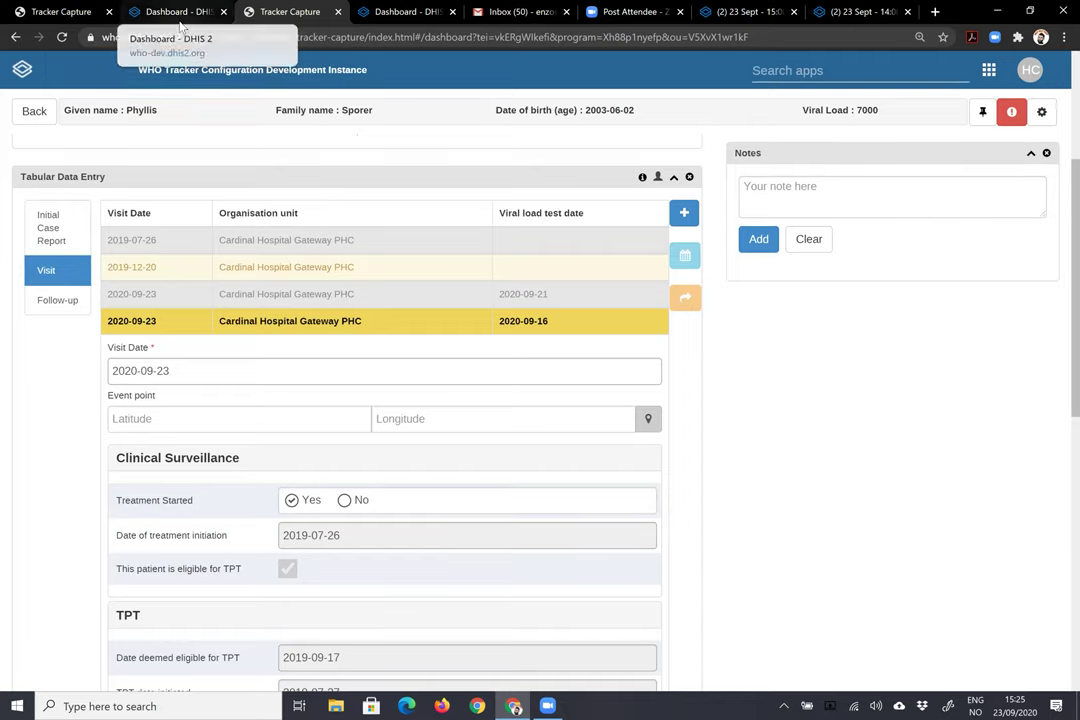
left_click(405, 12)
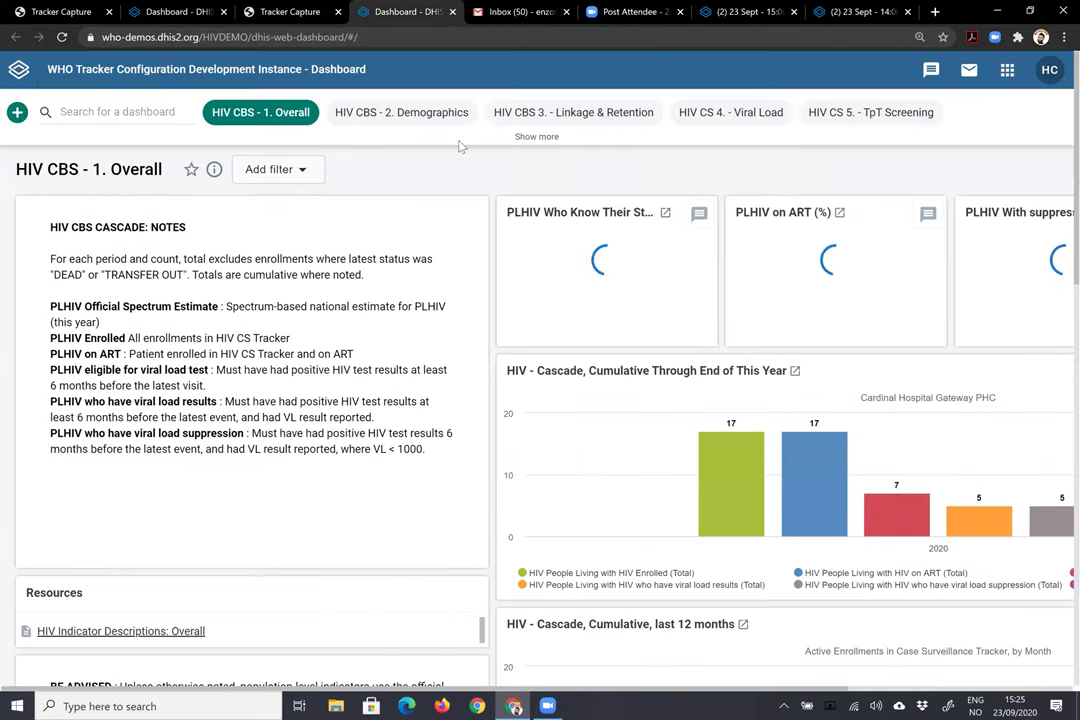
key("ctrl+0")
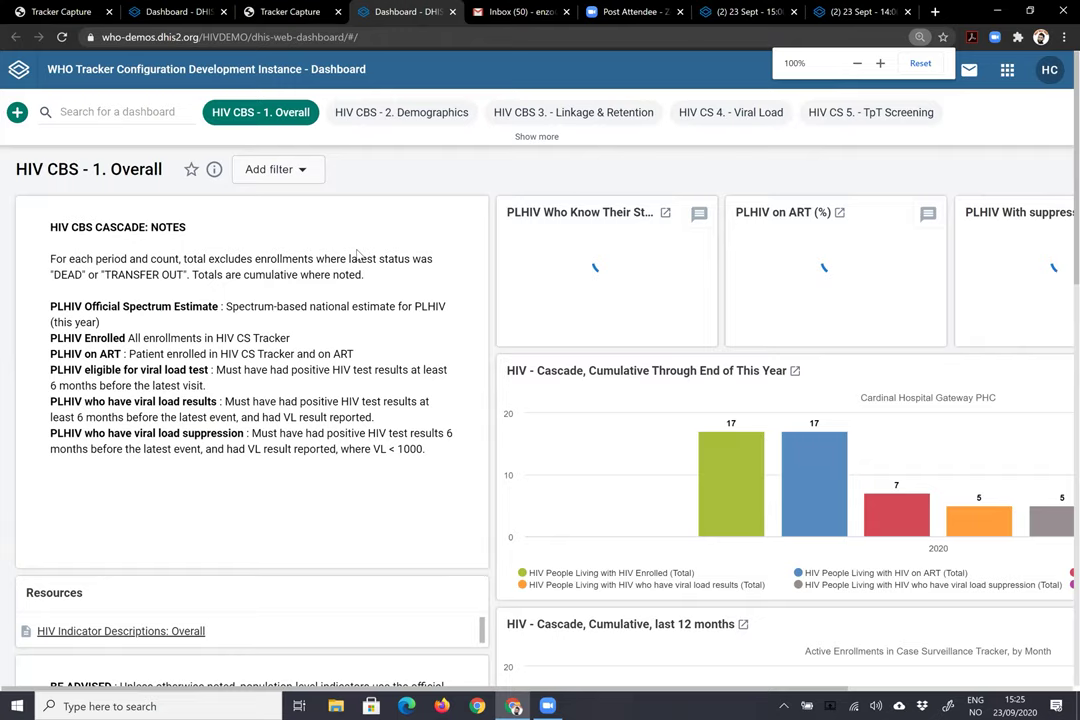
key("ctrl+minus")
key("ctrl+minus")
key("ctrl+minus")
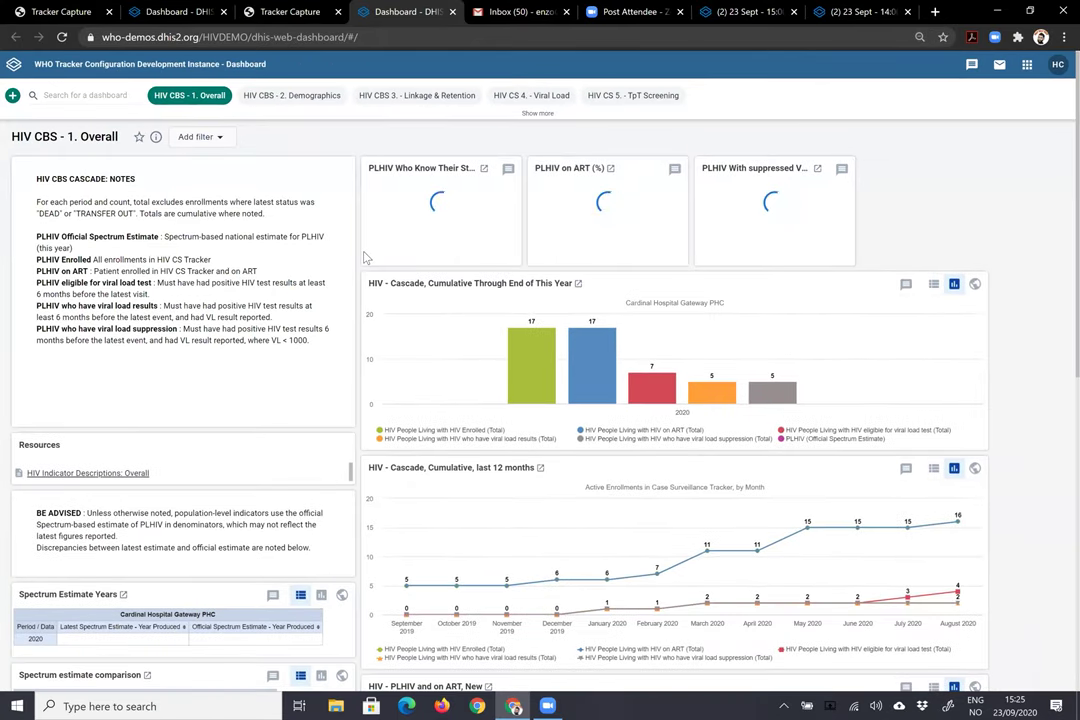
key("ctrl+plus")
scroll(369, 259, "down", 3)
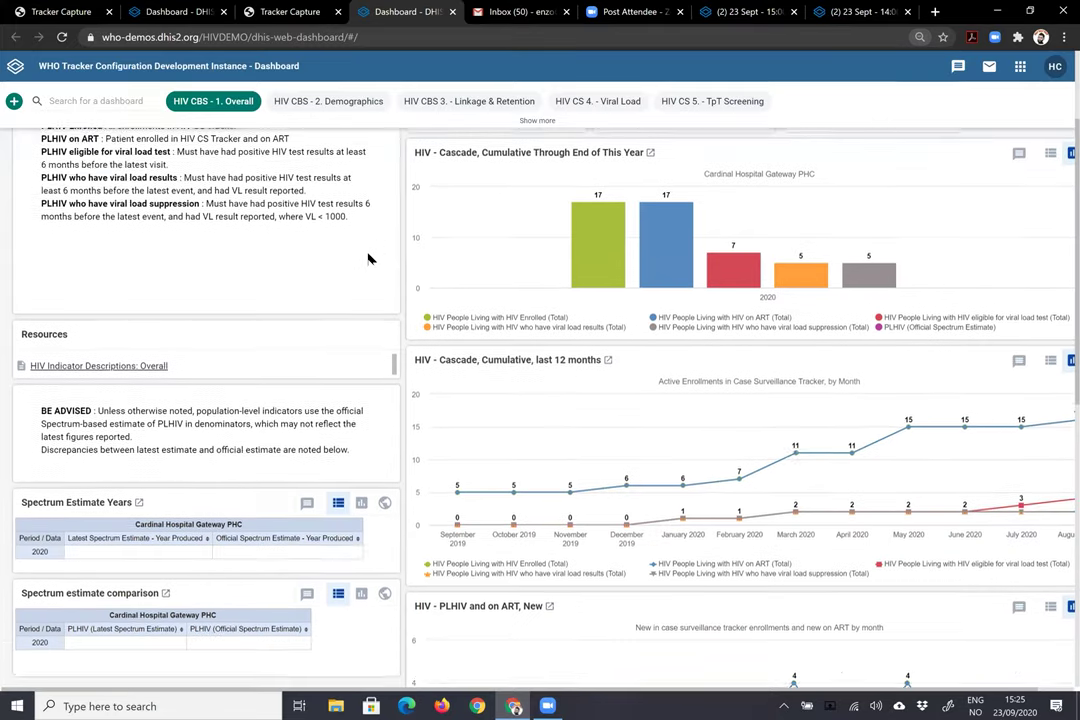
key("ctrl+minus")
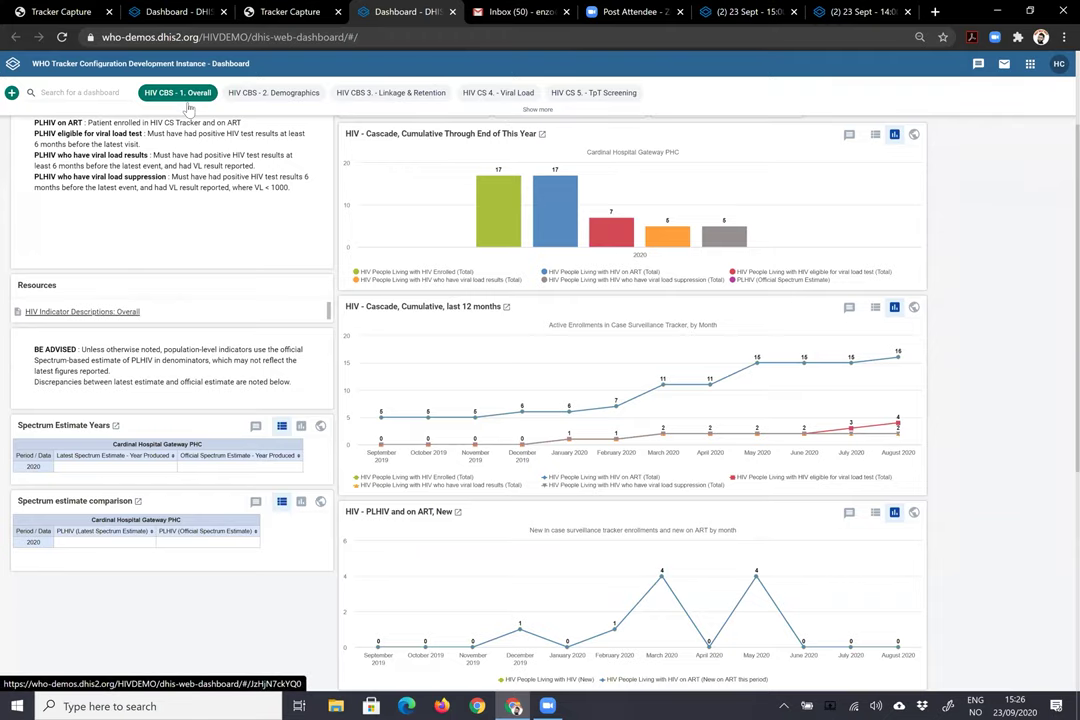
left_click(275, 93)
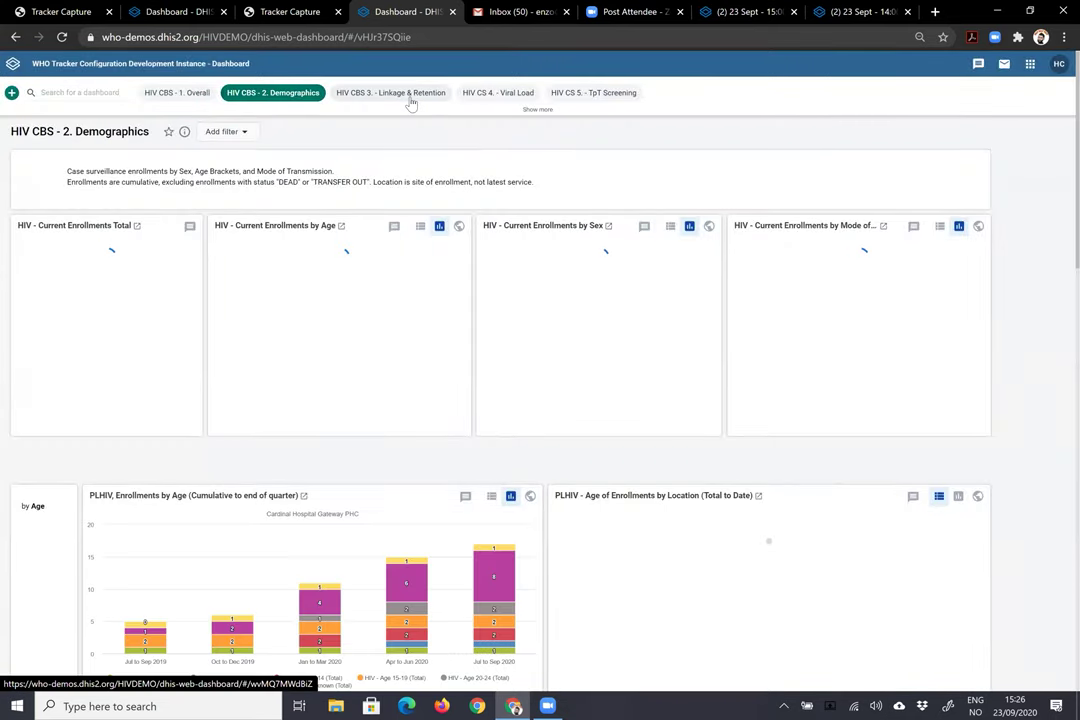
scroll(457, 240, "down", 1)
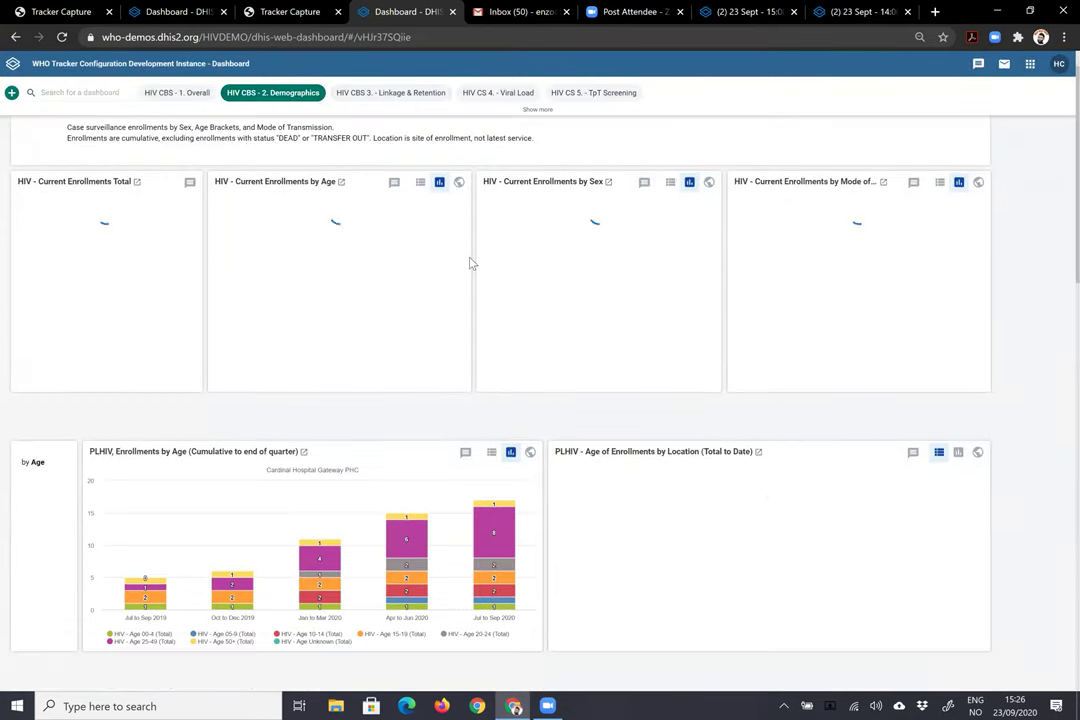
scroll(420, 170, "up", 1)
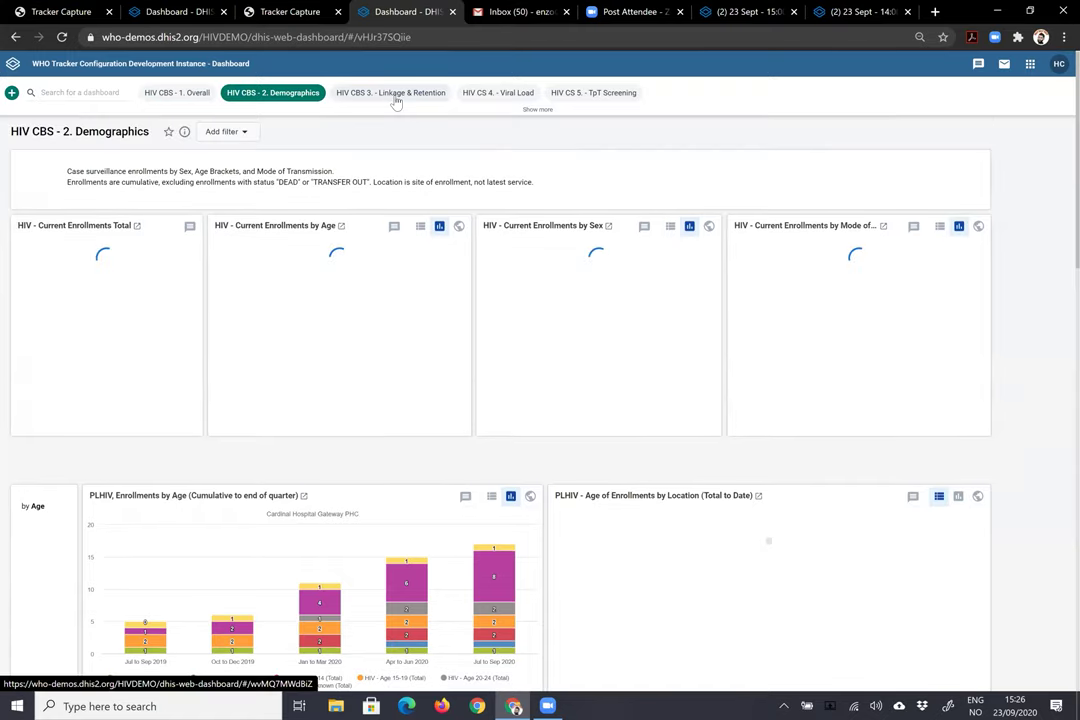
left_click(396, 96)
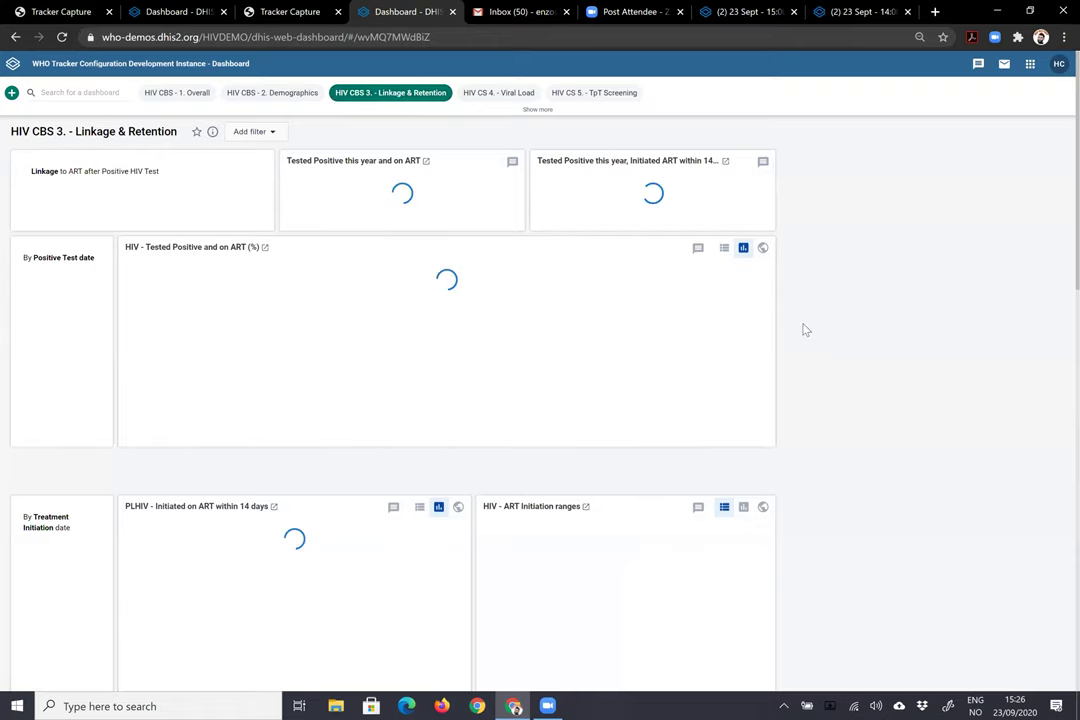
scroll(511, 140, "down", 3)
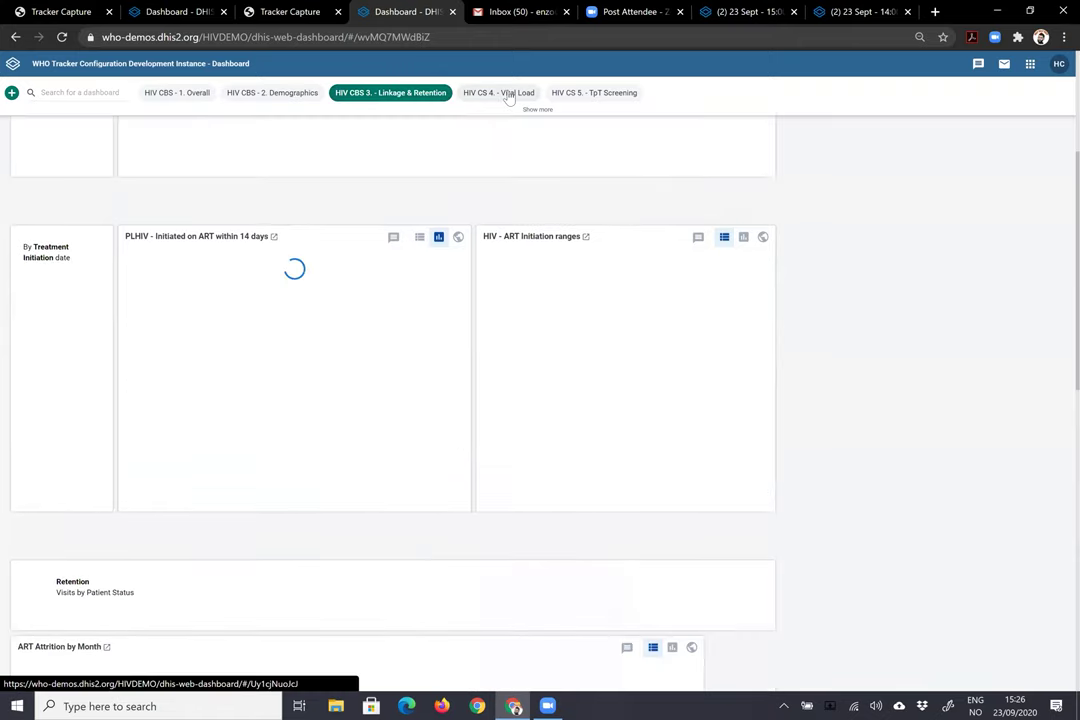
left_click(509, 93)
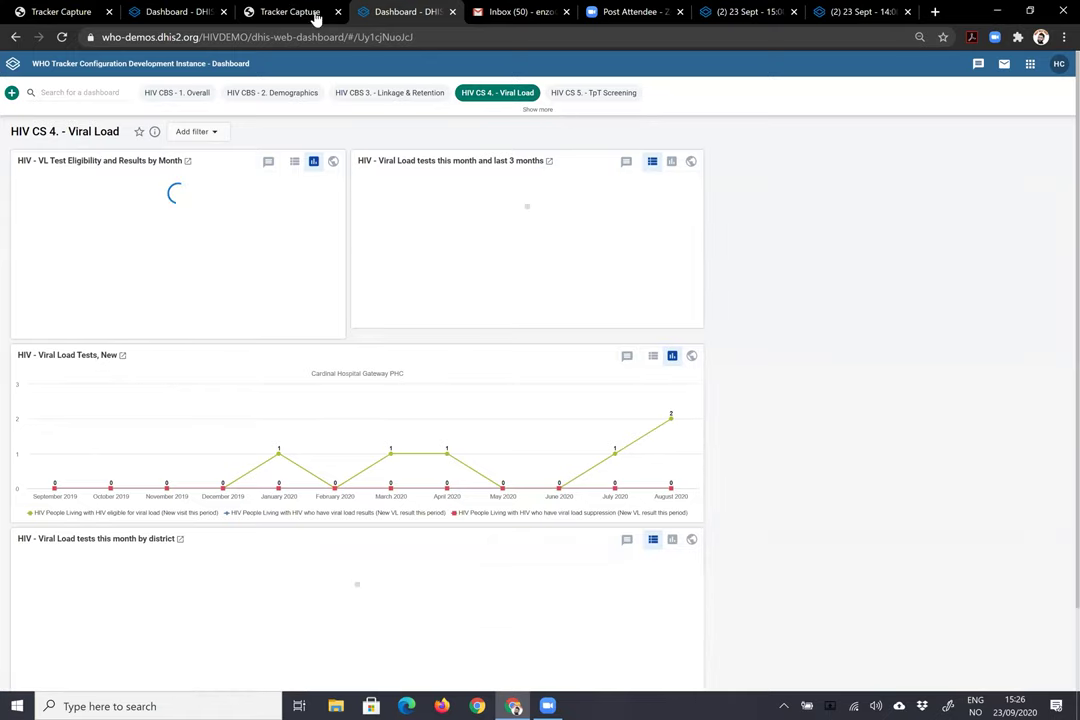
left_click(607, 93)
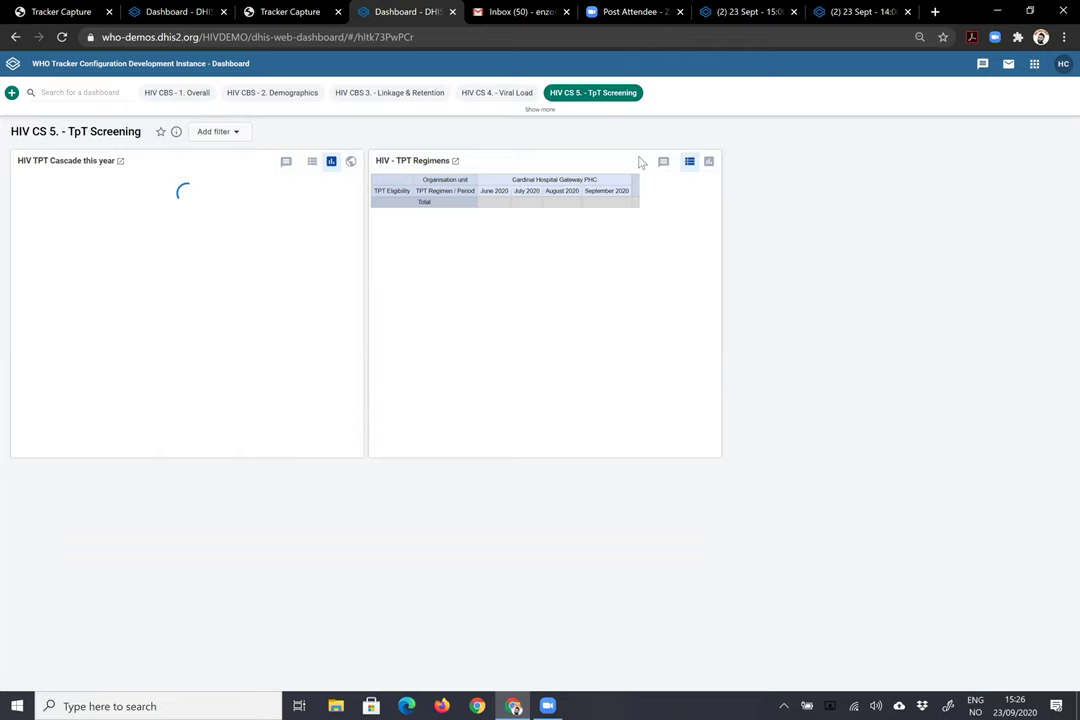
left_click(281, 12)
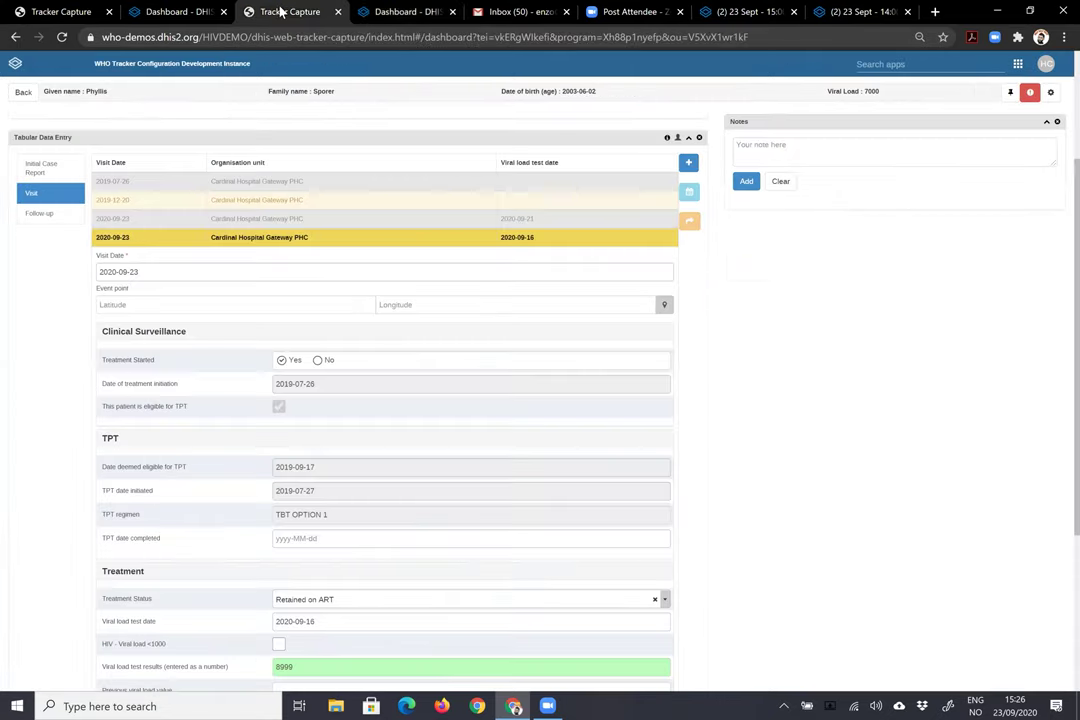
- Open the HIV CS - 1. Overall Cascade dashboard on the other DHIS2 instance, then minimise and restore the browser
left_click(181, 14)
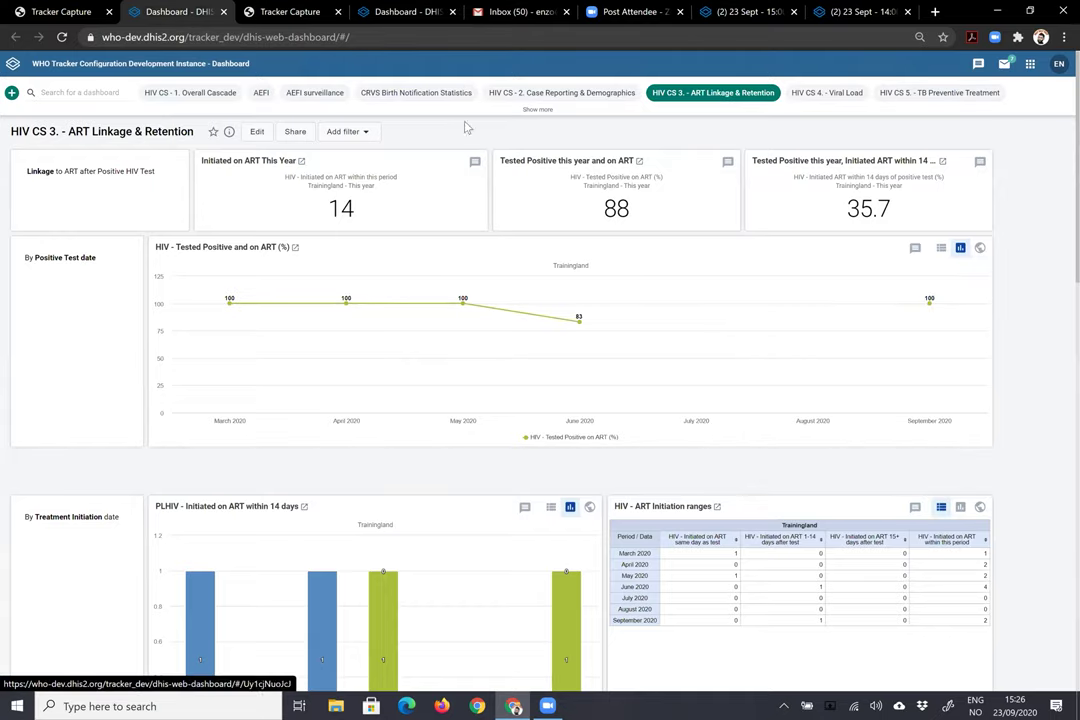
left_click(221, 94)
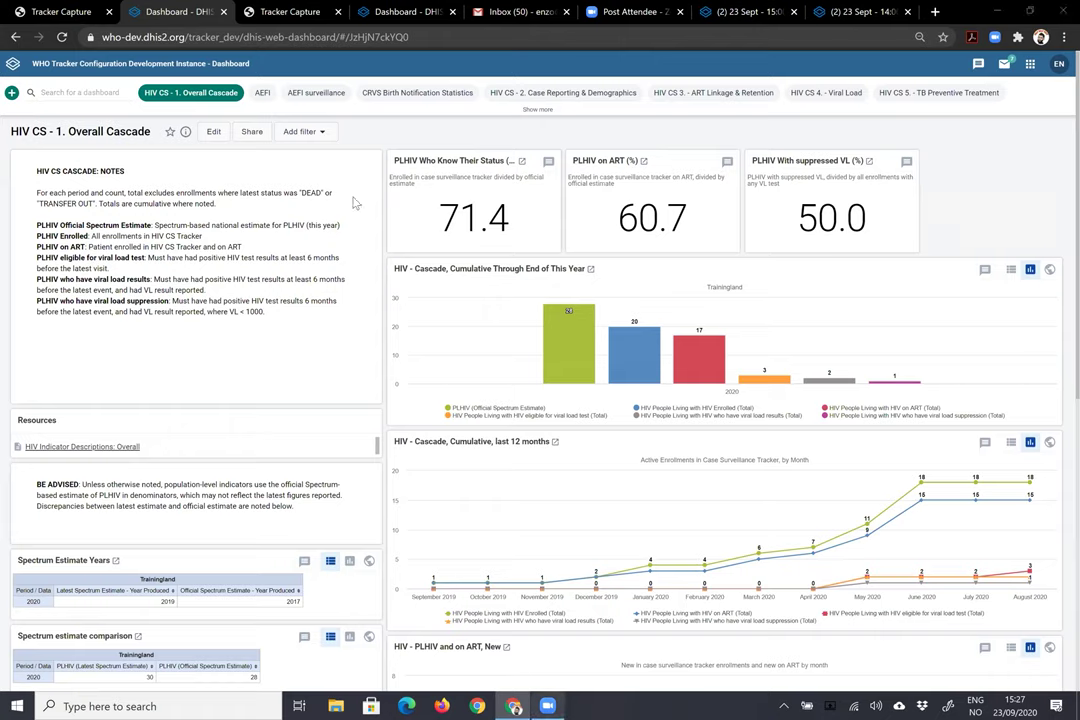
mouse_move(552, 708)
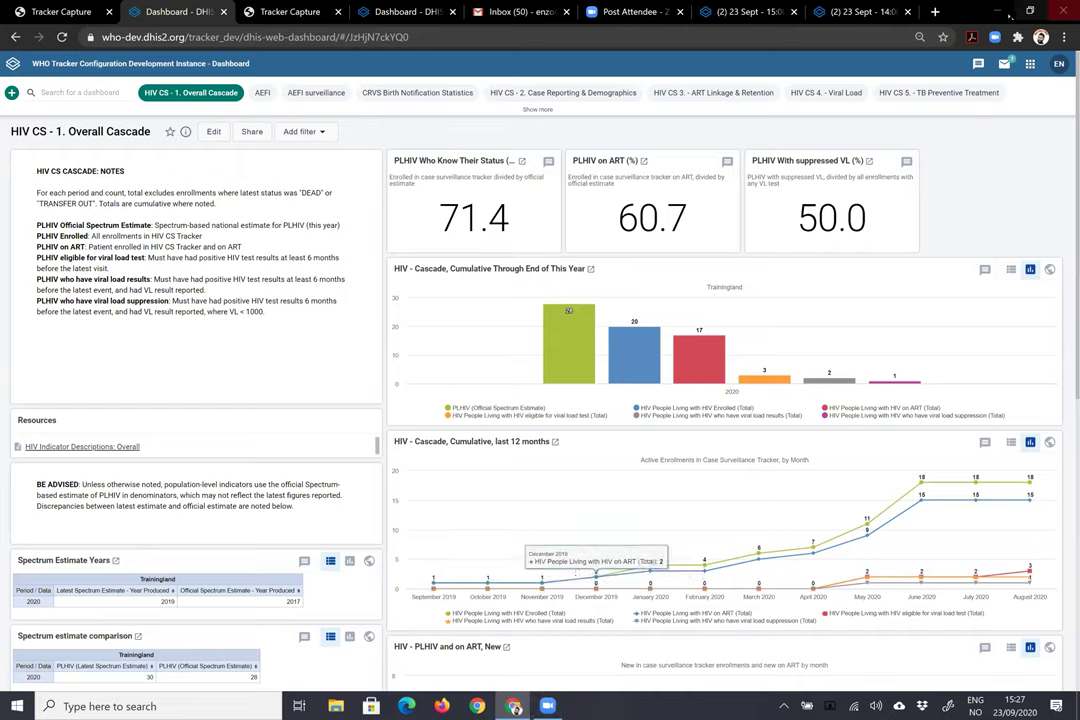
left_click(513, 706)
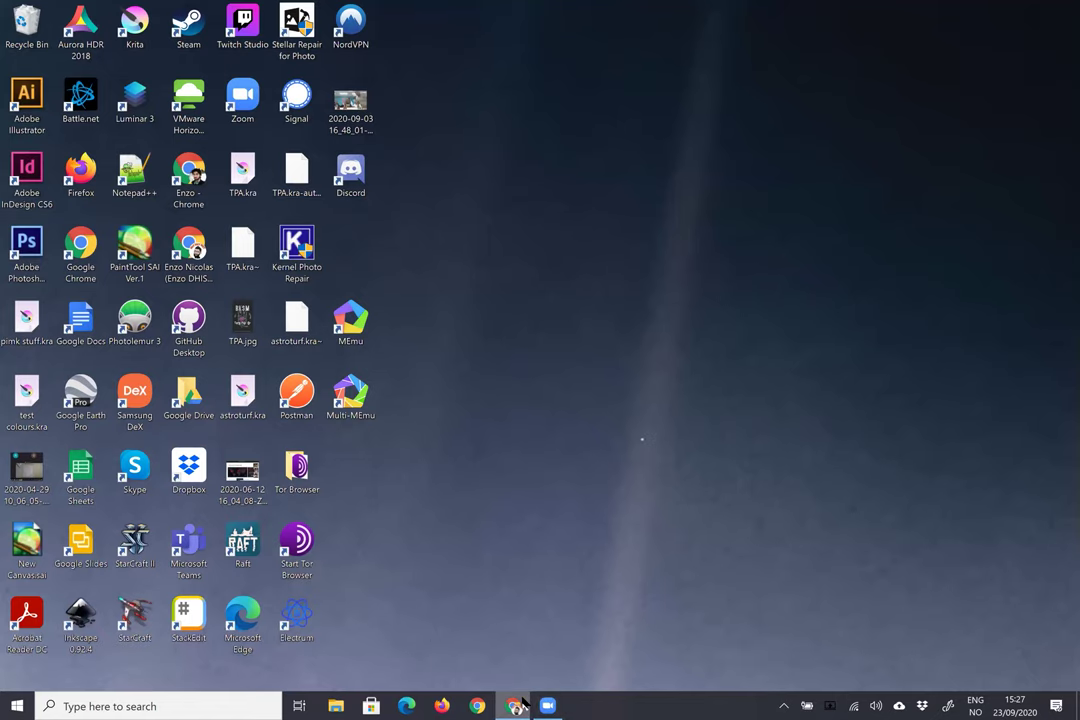
left_click(513, 706)
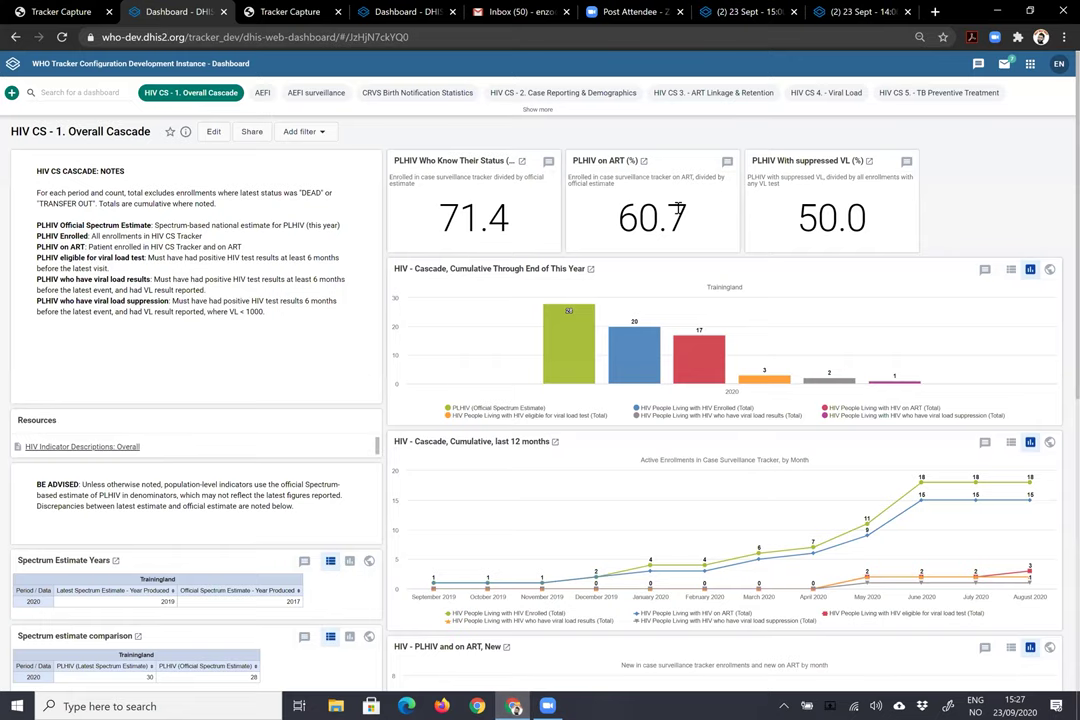